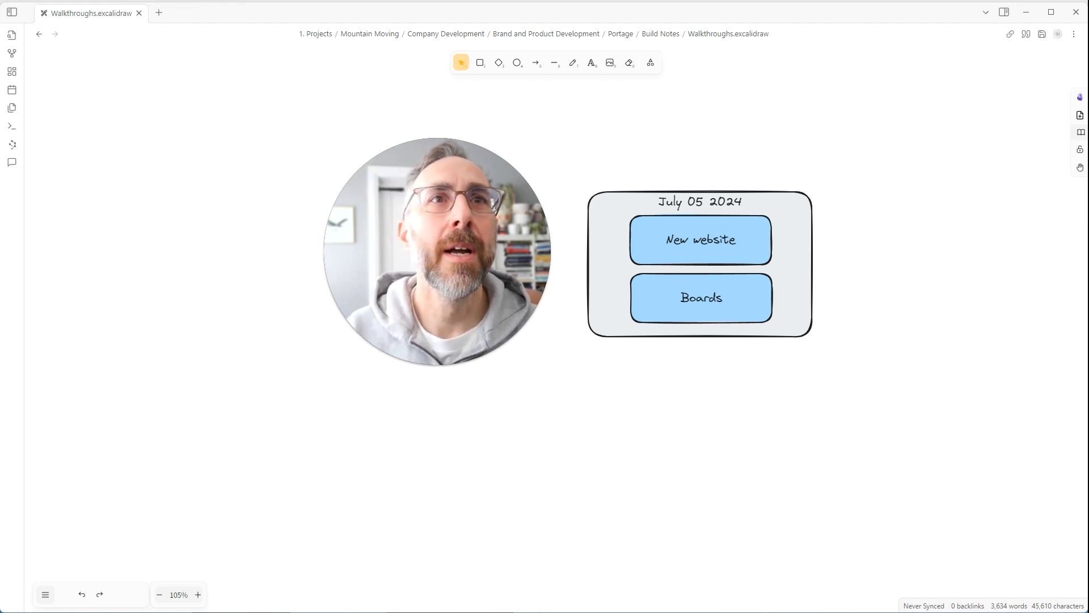
Switch to the Portage website in Microsoft Edge and review the home page from its headline to the "Here's what it can do for you" section.
key("alt+Tab")
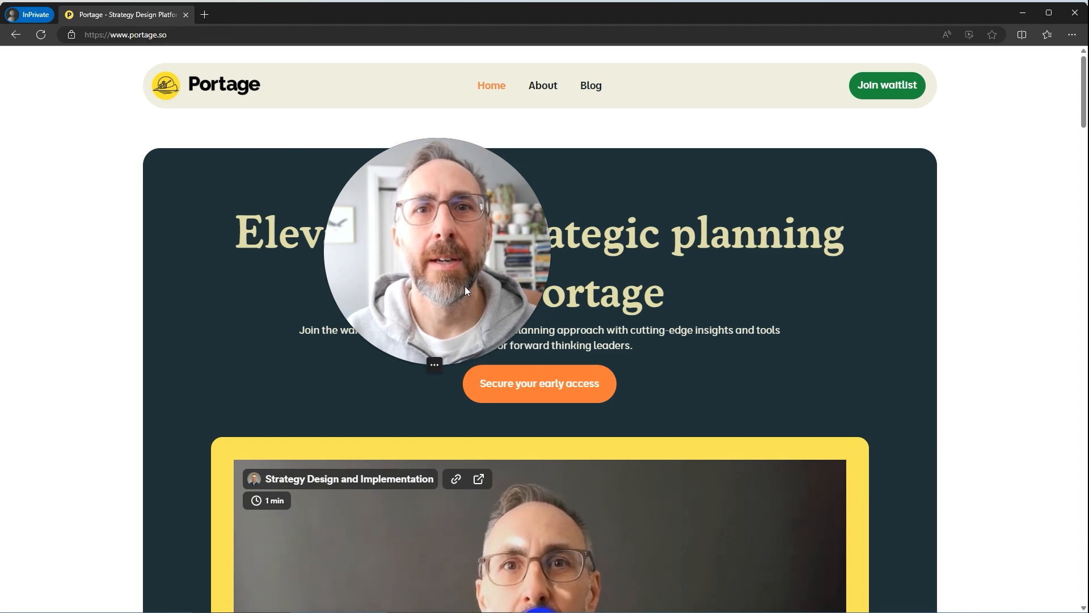
left_click(421, 366)
left_click_drag(405, 294, 100, 494)
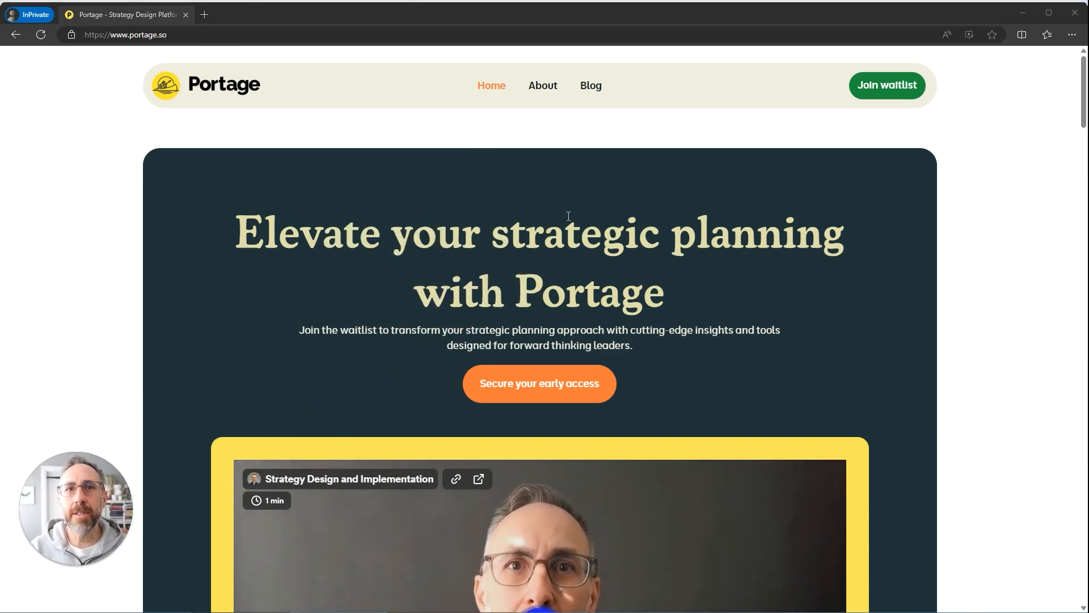
scroll(582, 196, "down", 15)
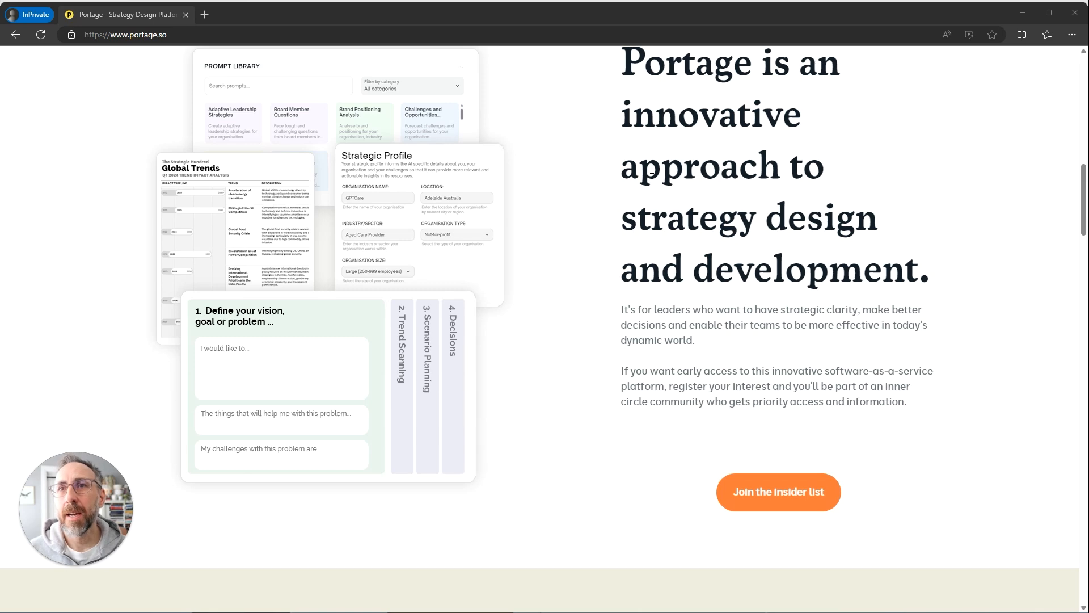
scroll(654, 185, "down", 1)
scroll(652, 186, "down", 6)
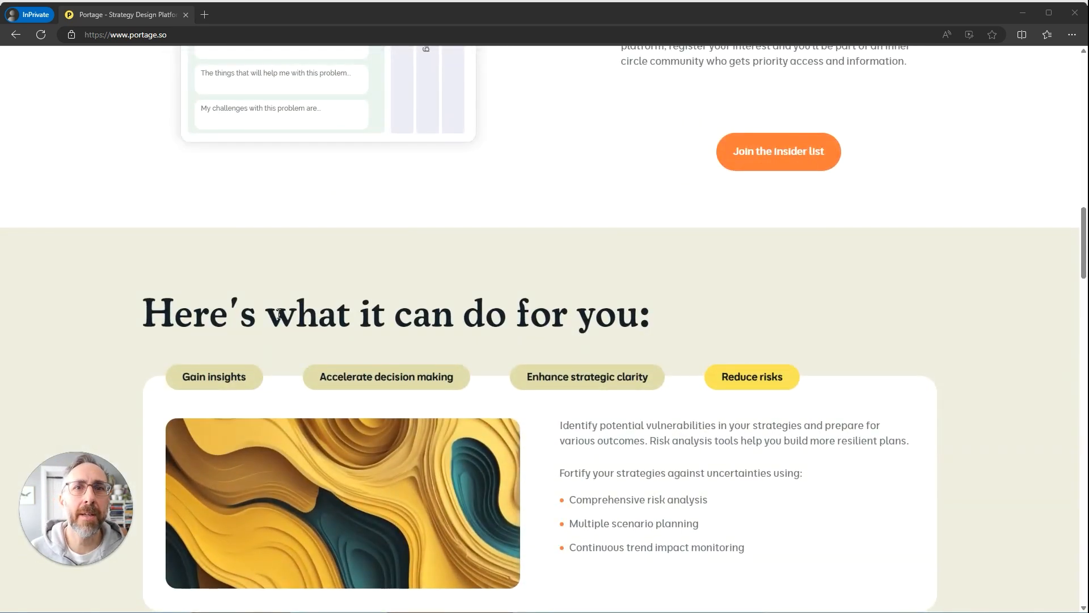
scroll(286, 302, "down", 2)
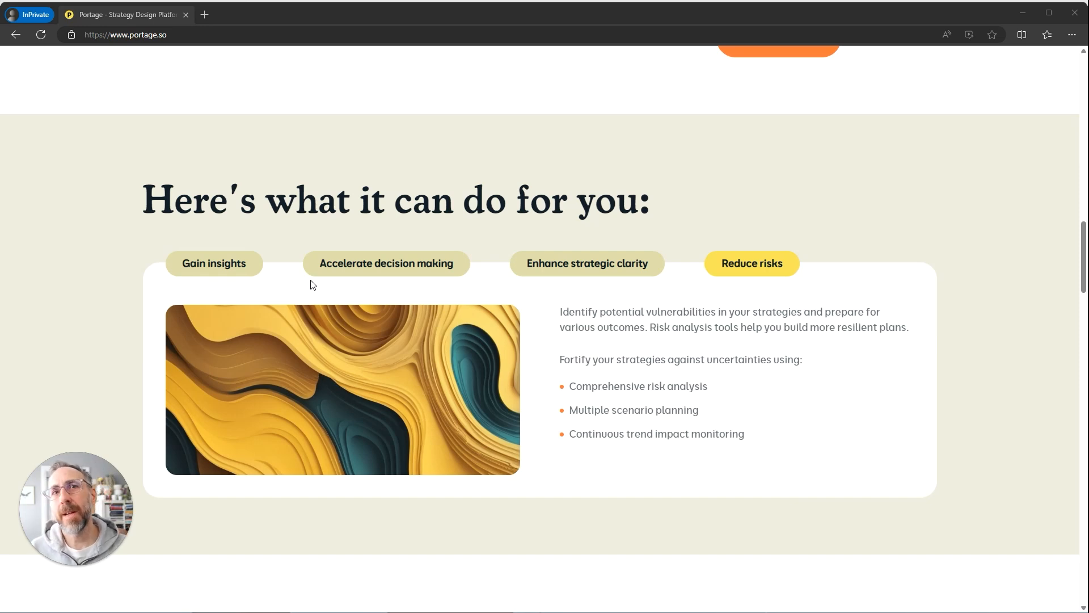
View the Gain insights, Accelerate decision making and Enhance strategic clarity benefits, ending back on Gain insights.
left_click(217, 262)
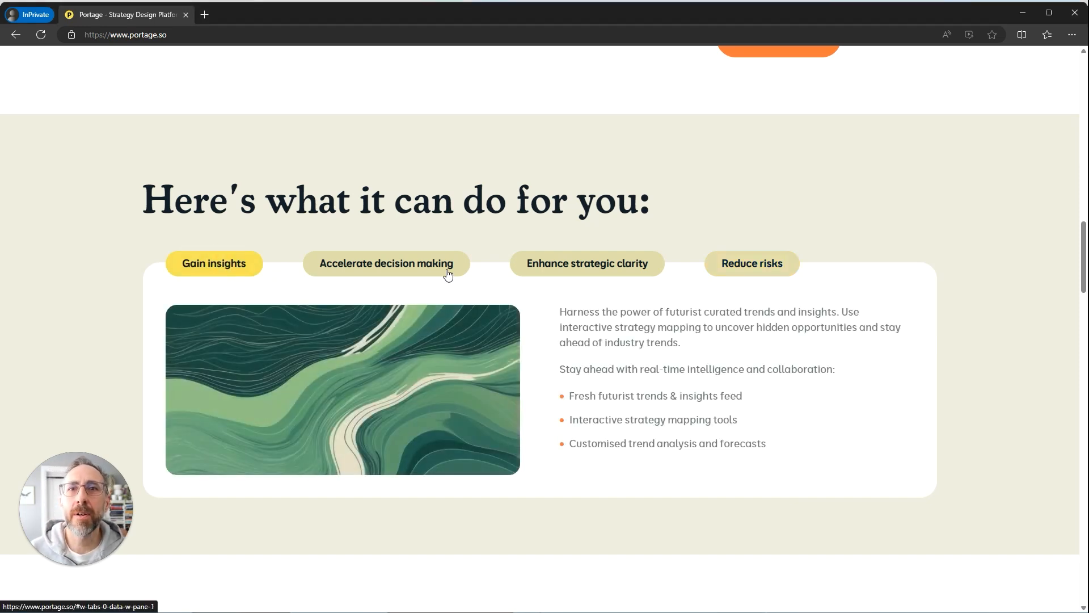
left_click(428, 273)
left_click(596, 262)
left_click(226, 268)
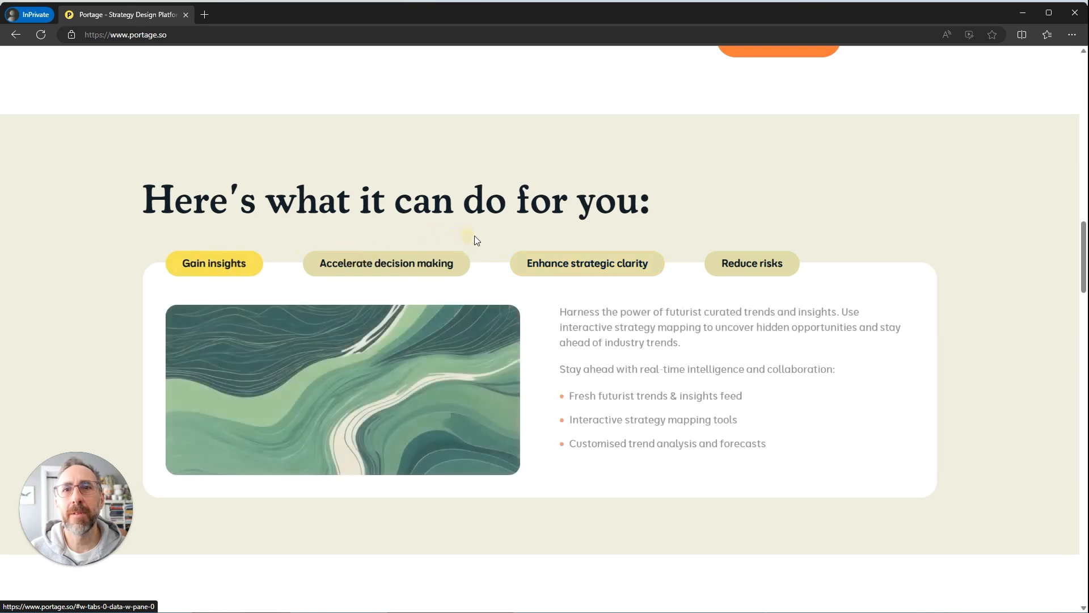
Review the home page's "How it works", platform deep dive and frequently asked questions sections, and return to the page's beginning.
scroll(509, 258, "down", 6)
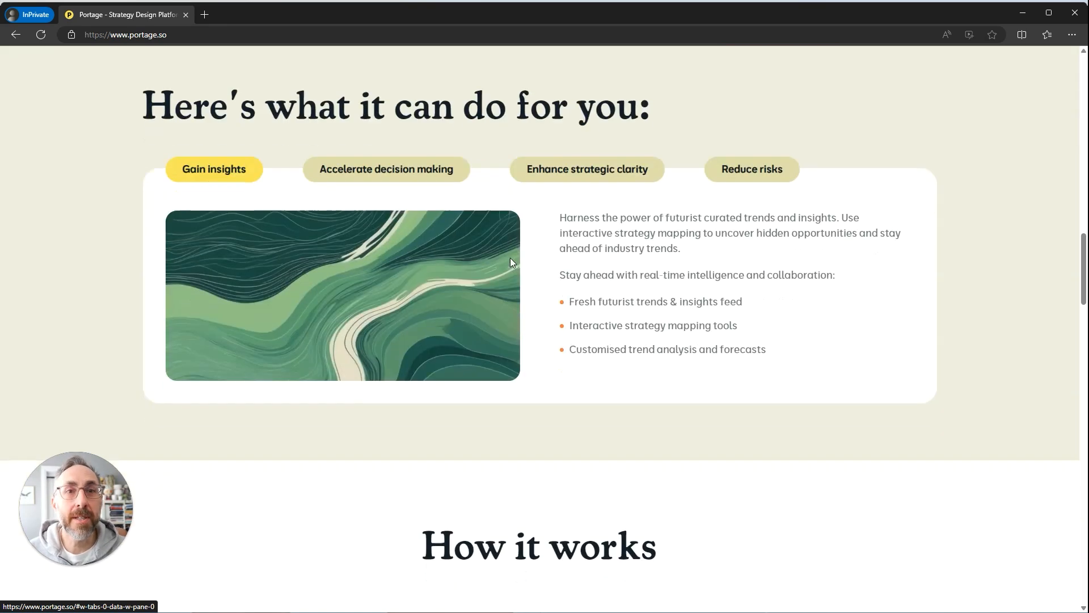
scroll(511, 261, "down", 2)
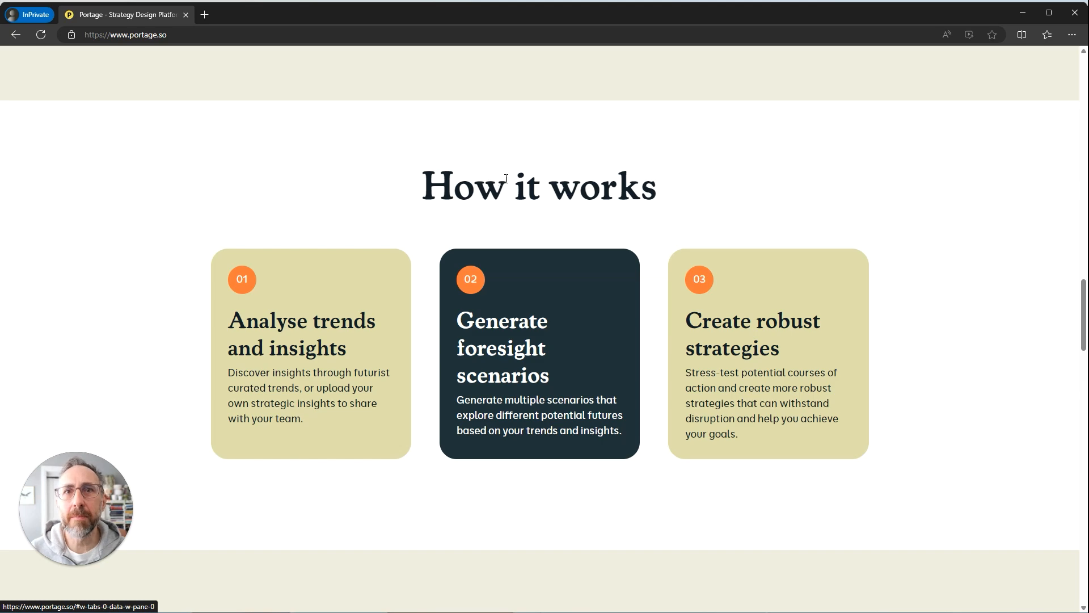
scroll(506, 178, "down", 10)
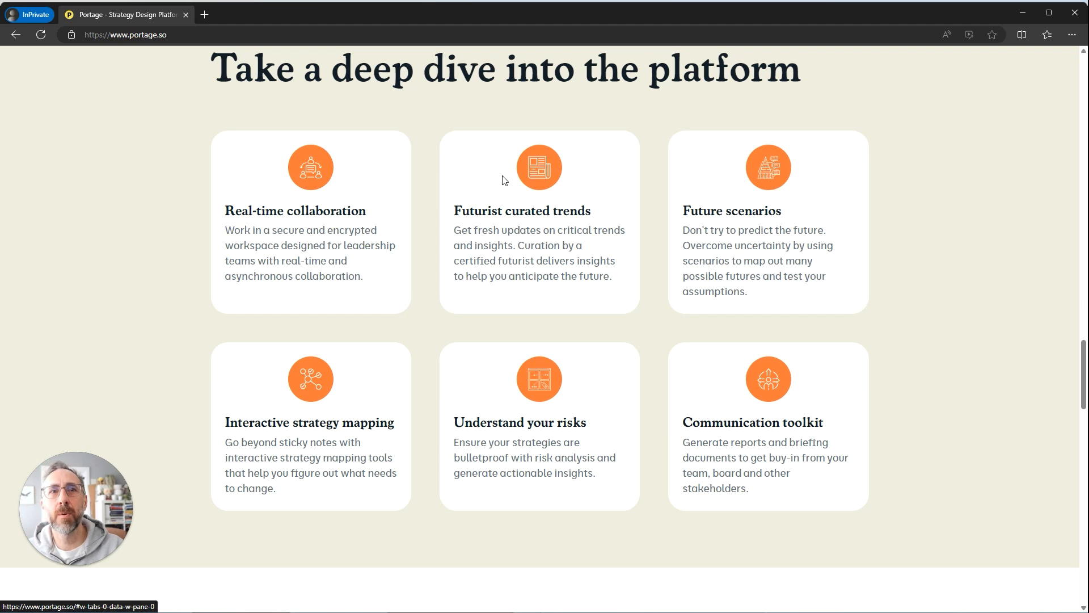
scroll(504, 179, "down", 9)
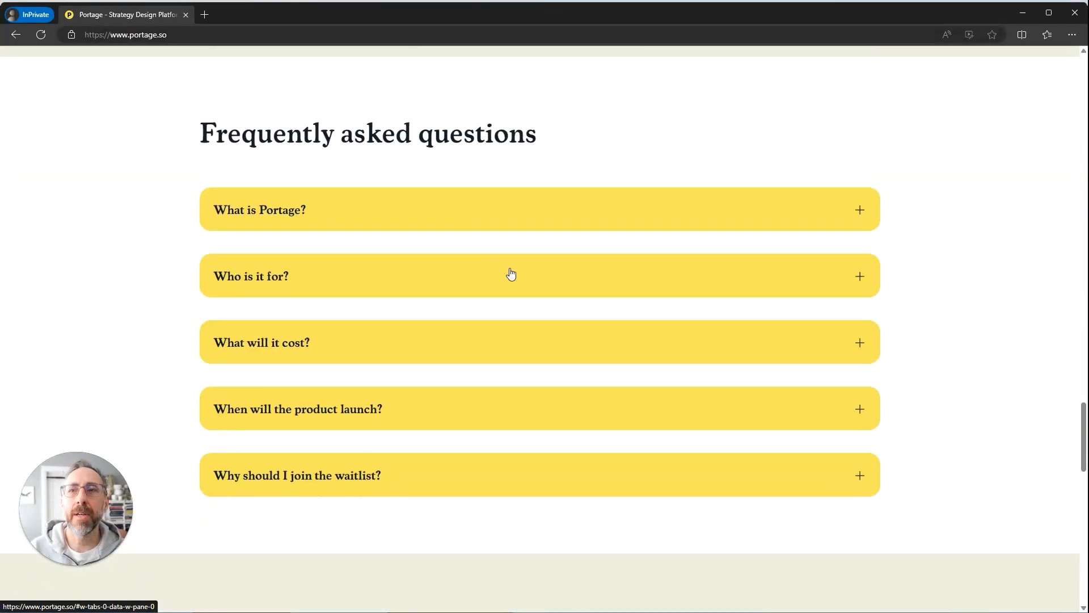
scroll(510, 270, "up", 20)
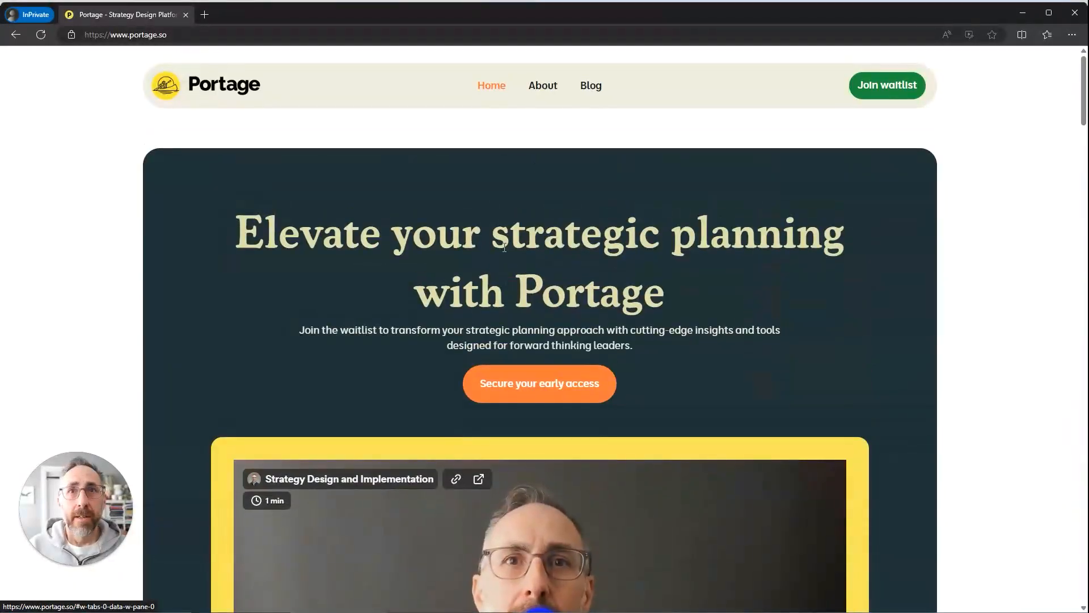
Open the website's About page, and go on to the Blog page to look over its articles.
left_click(542, 86)
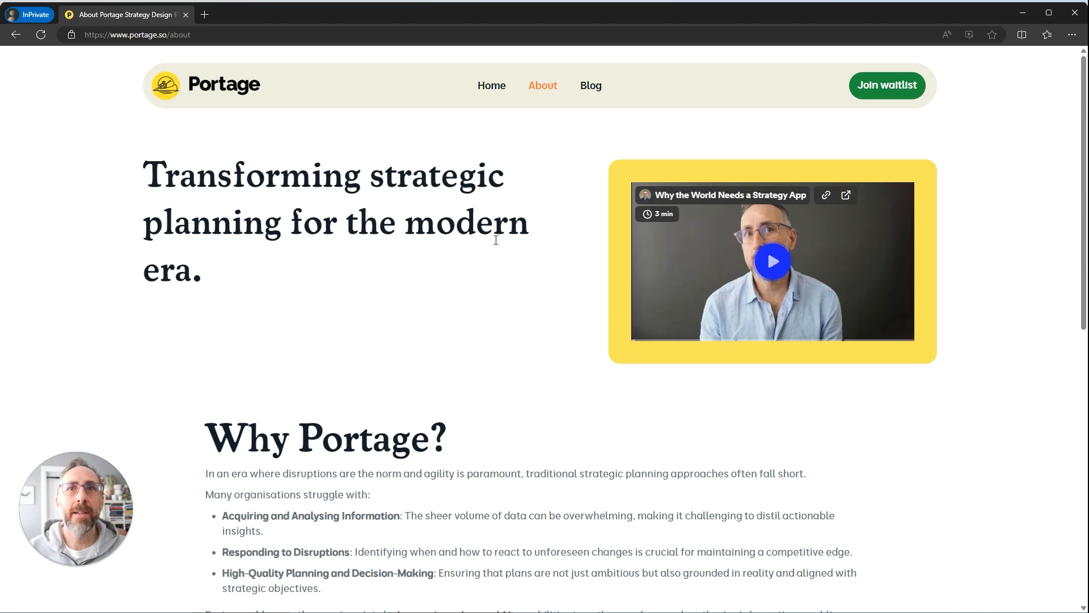
left_click(596, 86)
scroll(602, 174, "down", 4)
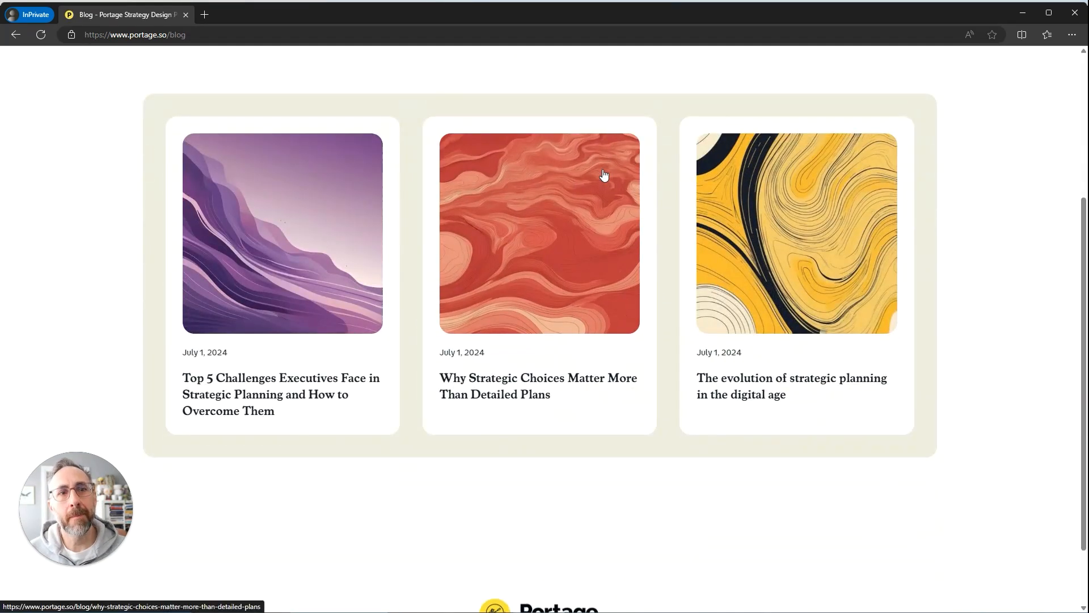
scroll(605, 174, "up", 4)
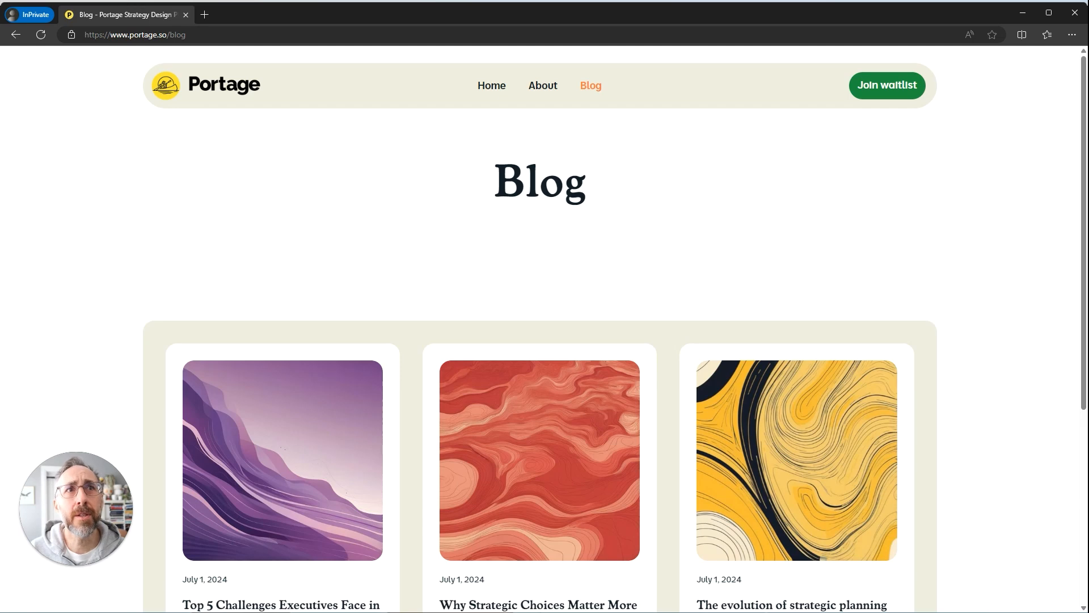
Switch to the Portage app's boards dashboard and create a new Scenario Development board.
mouse_move(324, 1)
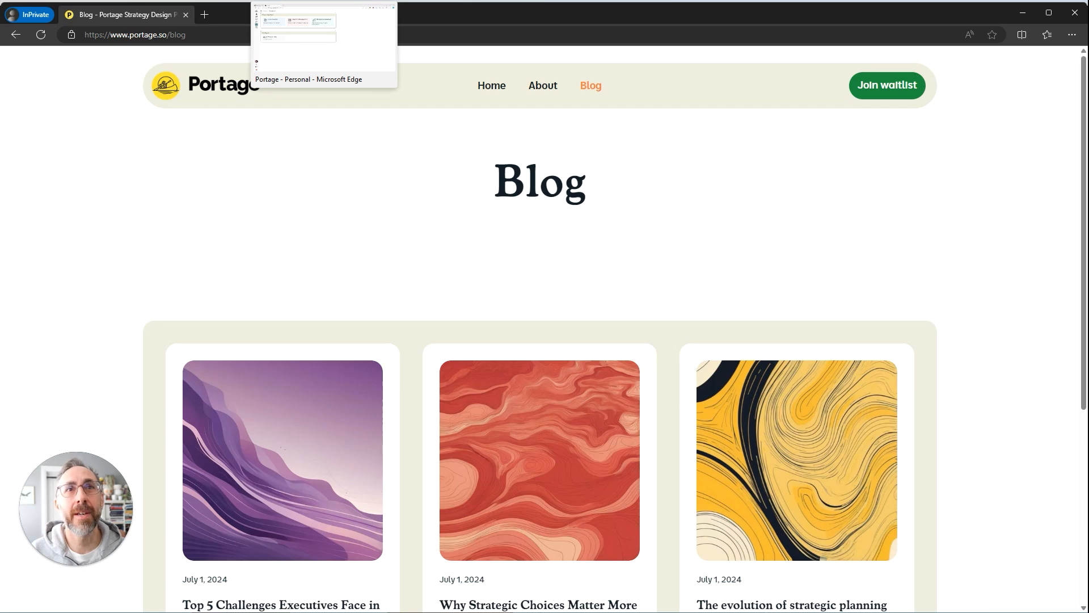
left_click(324, 1)
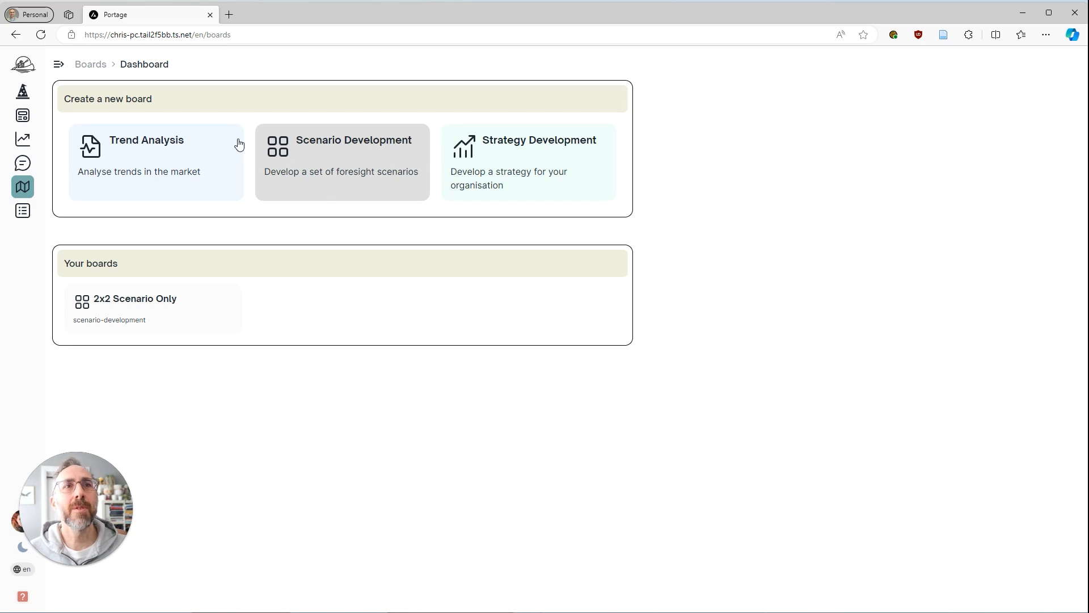
left_click(304, 160)
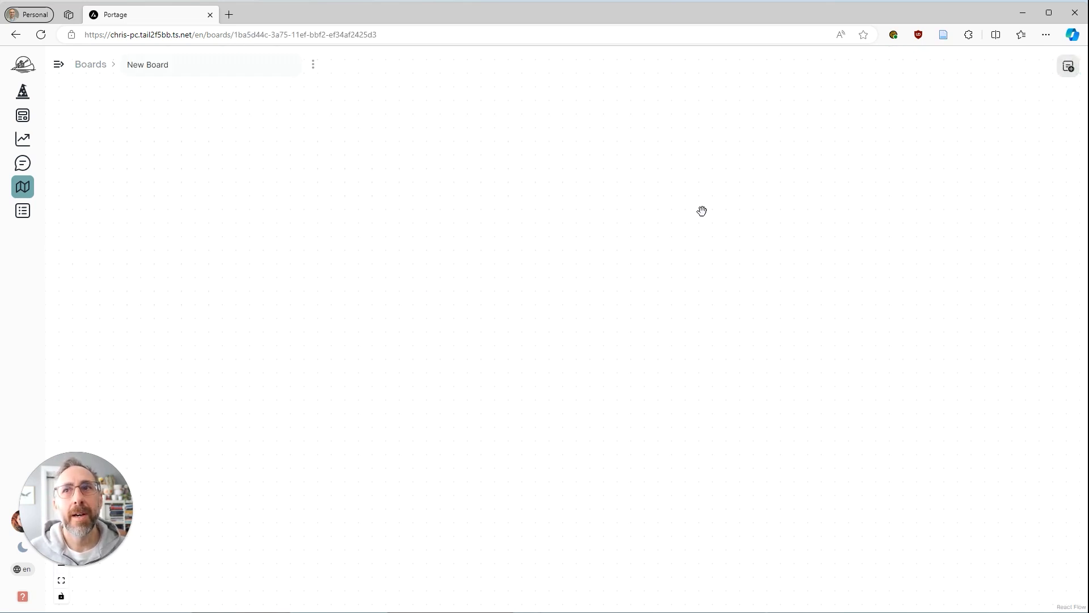
scroll(548, 219, "down", 1)
left_click_drag(550, 219, 476, 247)
scroll(472, 256, "down", 1)
left_click_drag(532, 201, 573, 239)
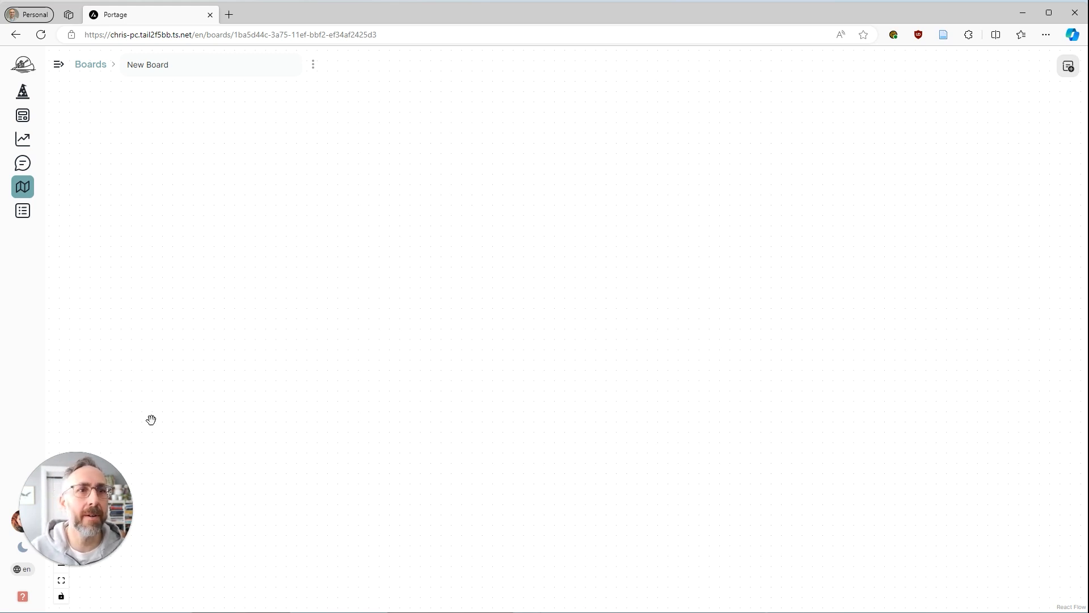
left_click_drag(101, 515, 94, 475)
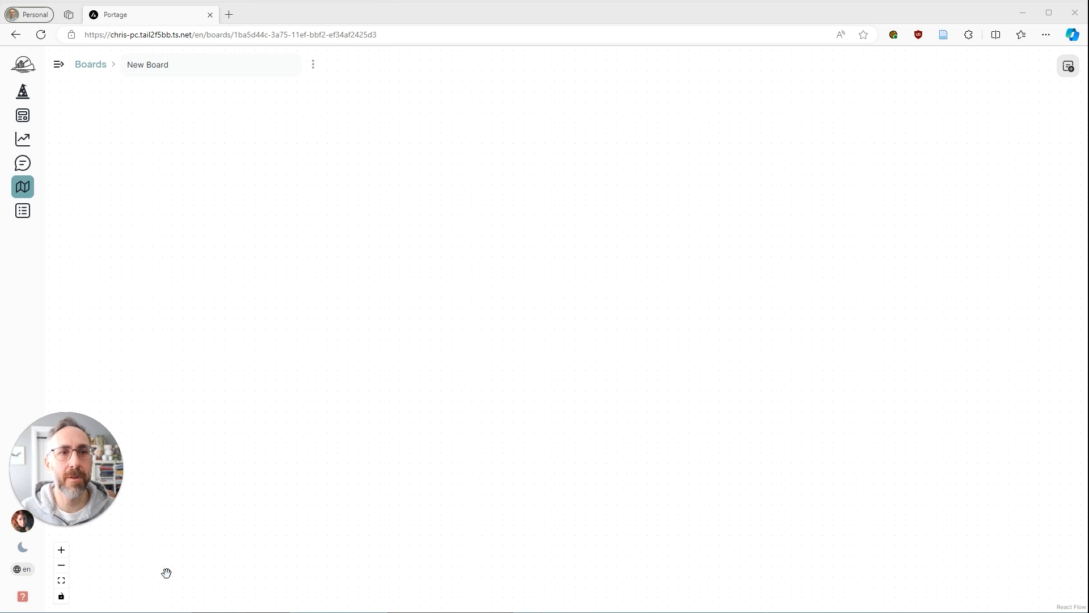
left_click(476, 401)
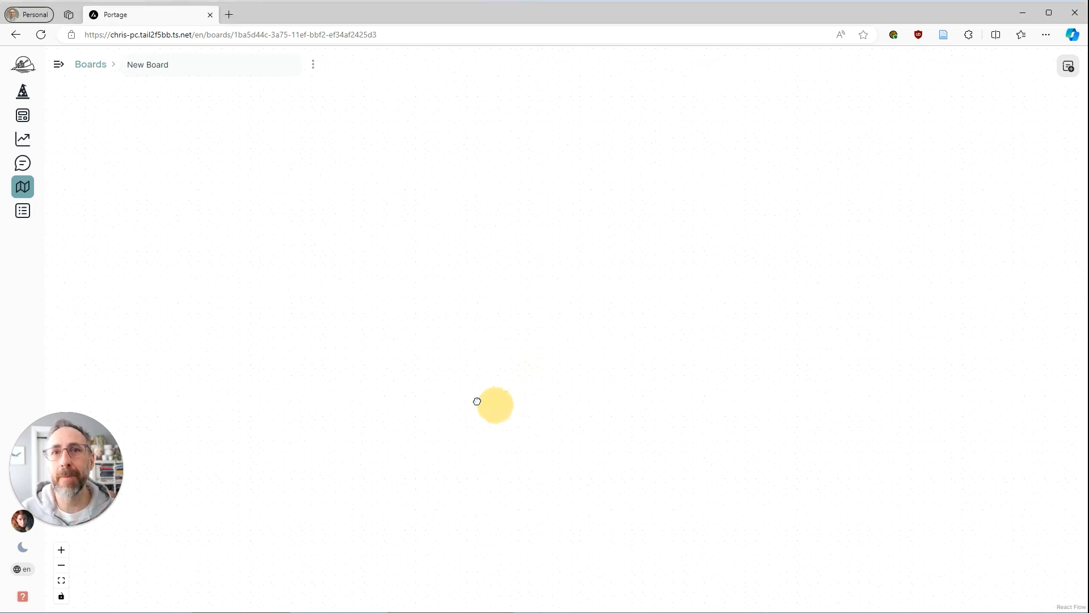
Add a new Focus Question card to the empty board.
left_click(1067, 68)
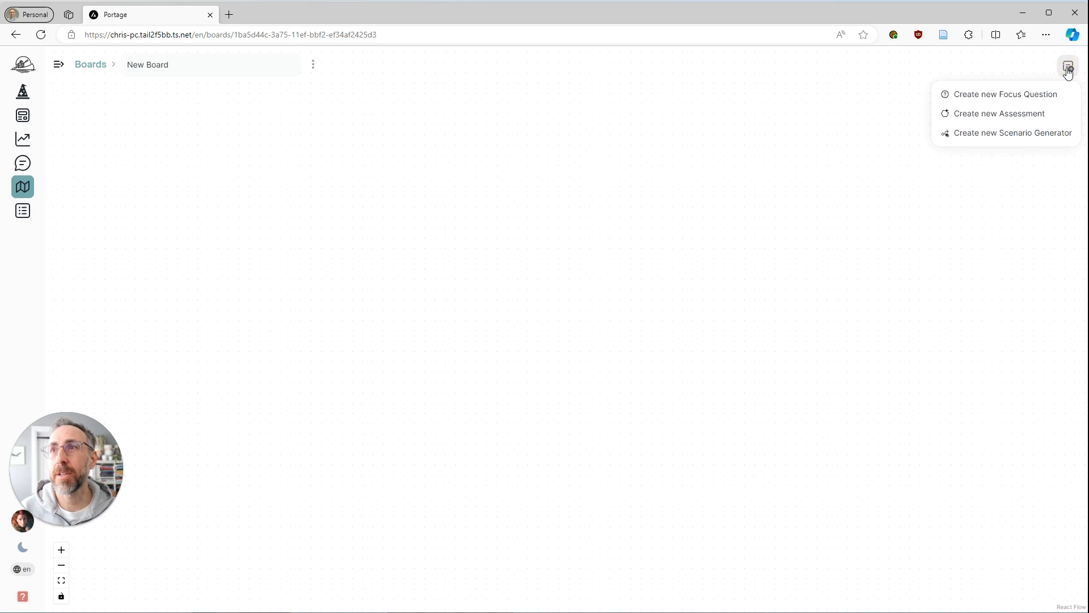
left_click(983, 97)
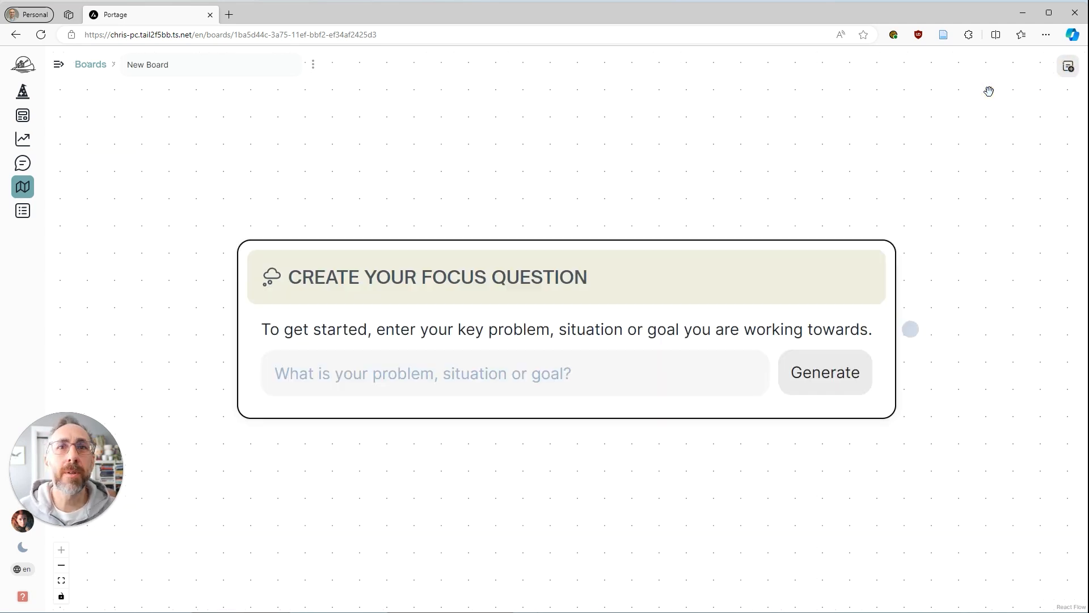
left_click_drag(552, 190, 511, 163)
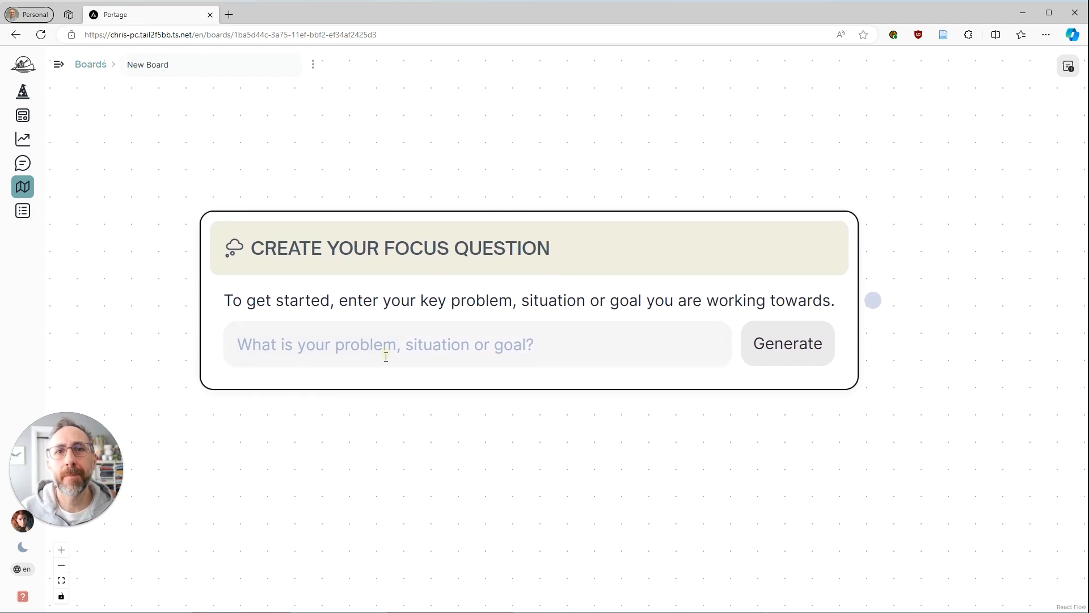
Enter "Technology disruption" as the key problem and generate focus questions from it.
left_click(409, 348)
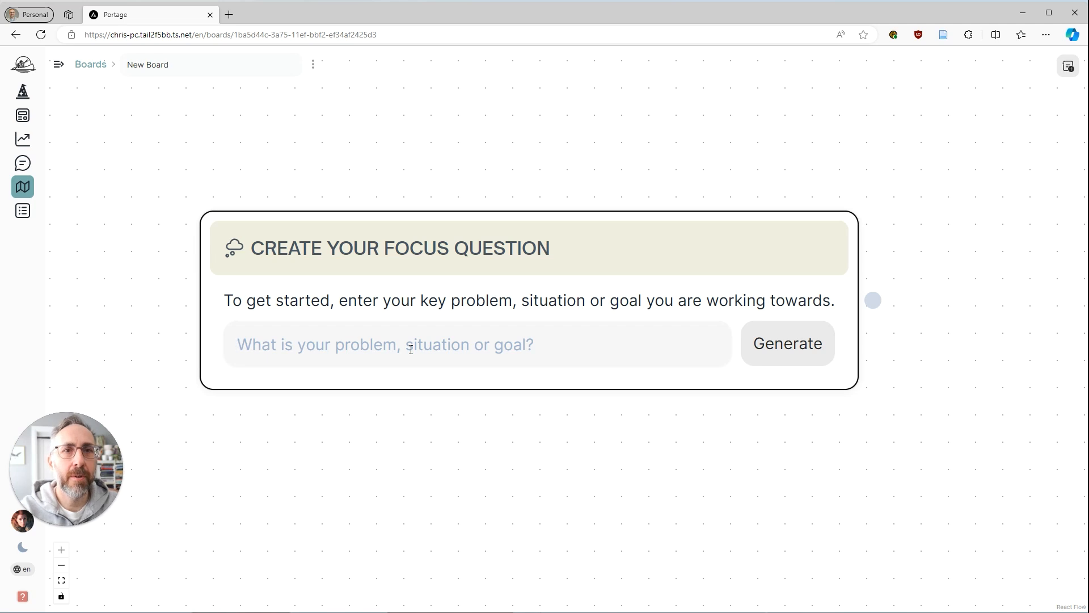
type("Technolog")
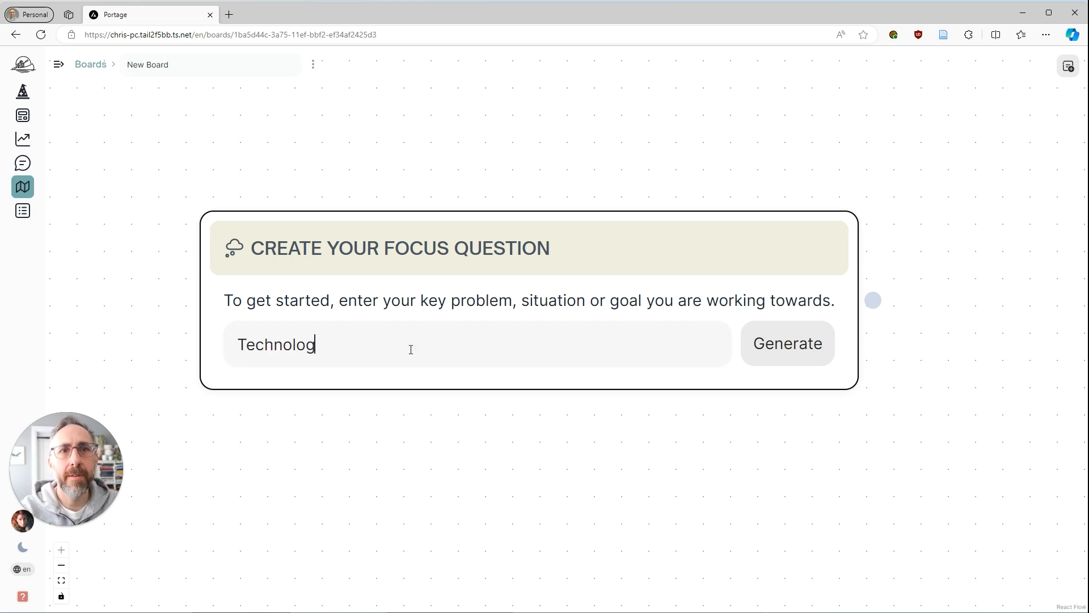
type("y disruption")
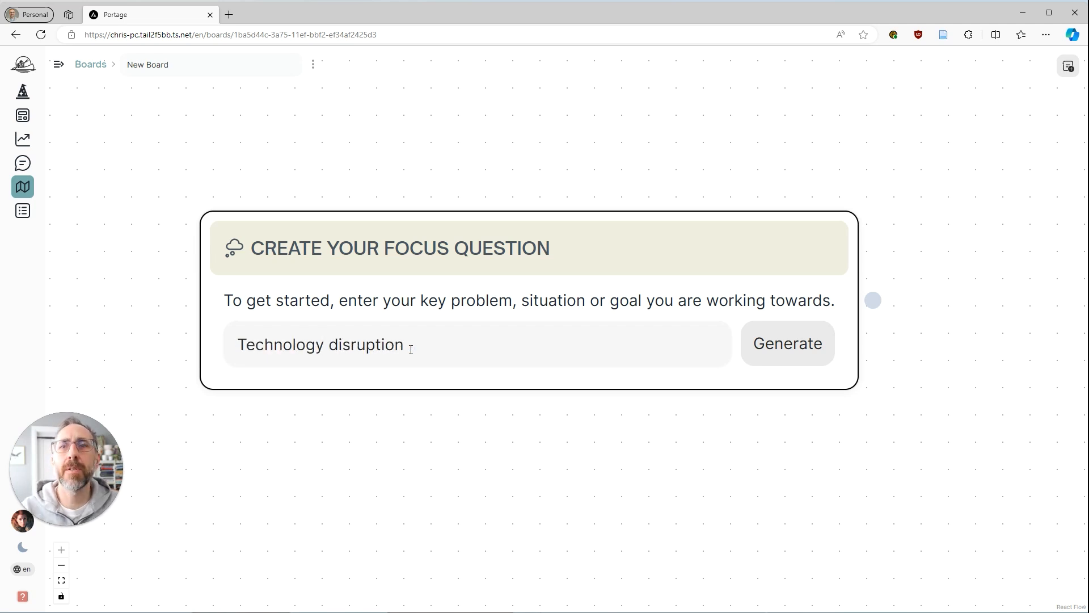
left_click(795, 339)
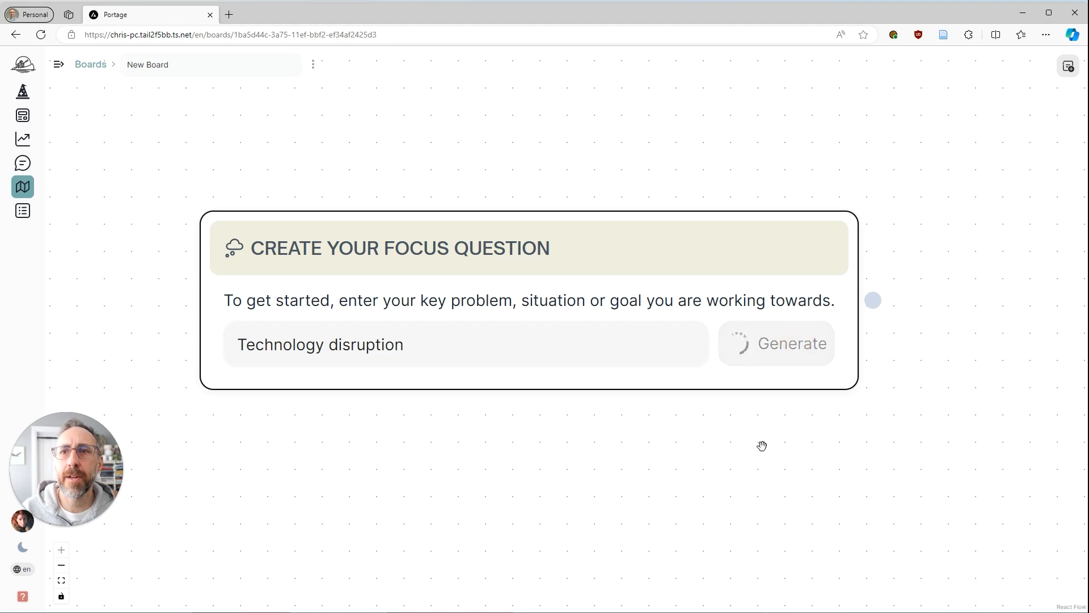
Examine the generated focus questions about technology disruption across the board.
left_click_drag(761, 444, 397, 401)
scroll(493, 403, "down", 3)
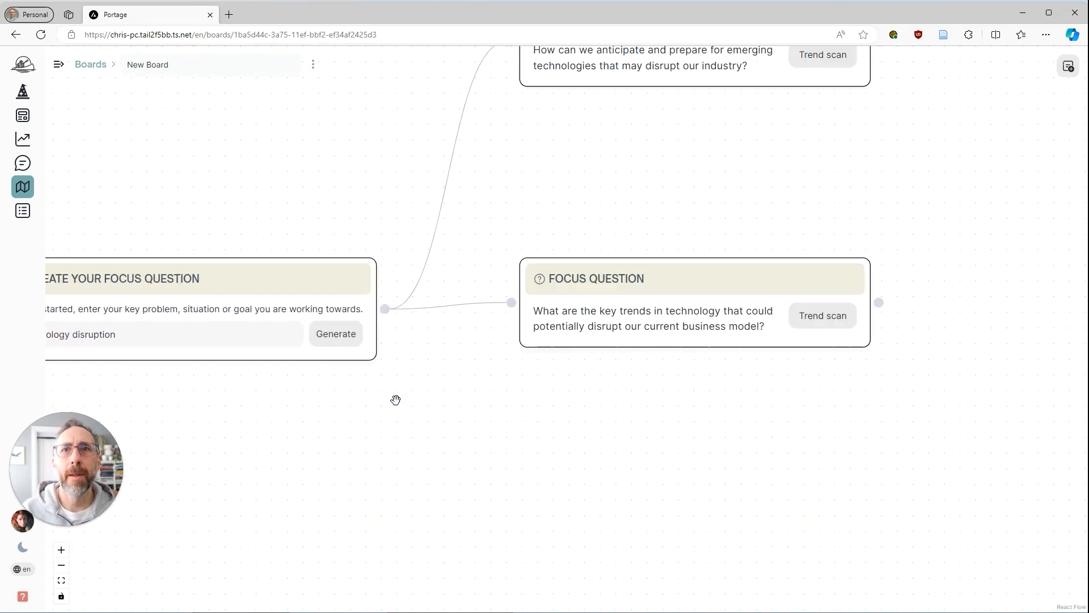
left_click_drag(654, 389, 530, 461)
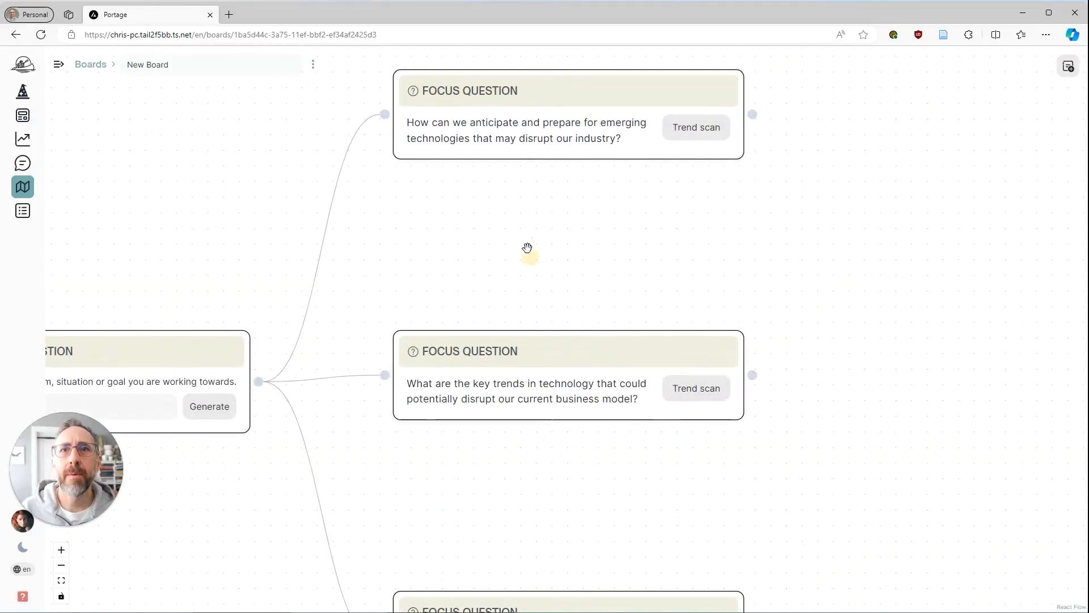
left_click_drag(527, 248, 498, 309)
scroll(486, 291, "up", 2)
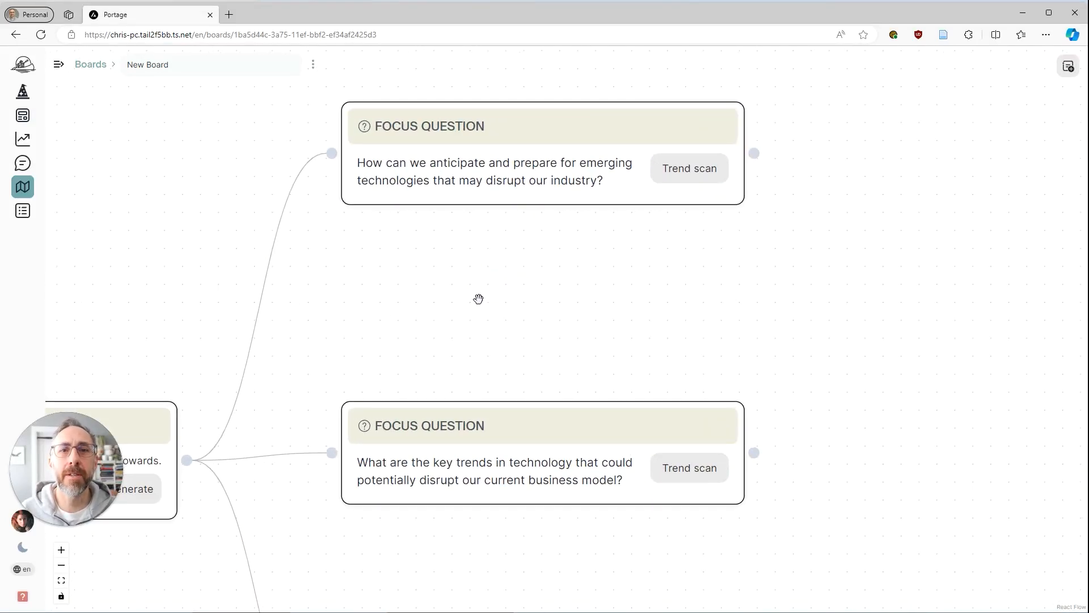
left_click_drag(479, 299, 441, 168)
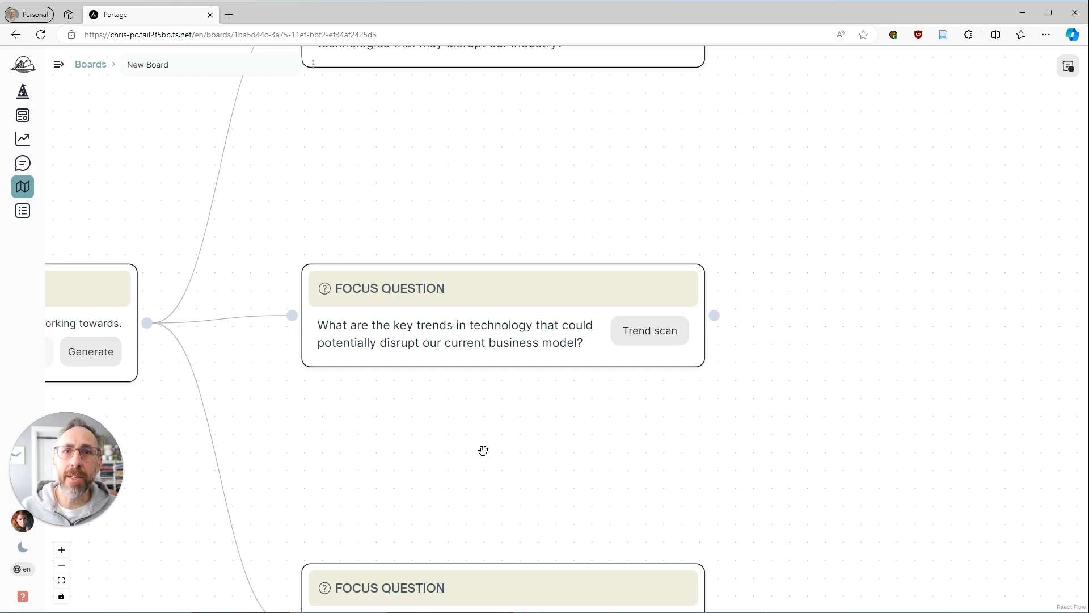
left_click_drag(482, 454, 471, 225)
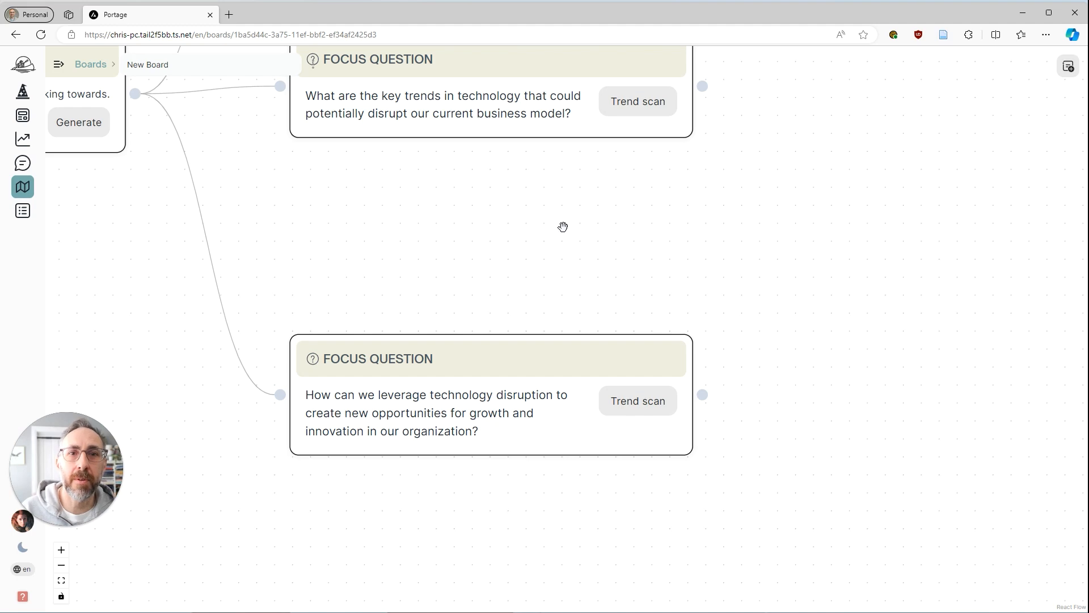
left_click_drag(699, 251, 657, 150)
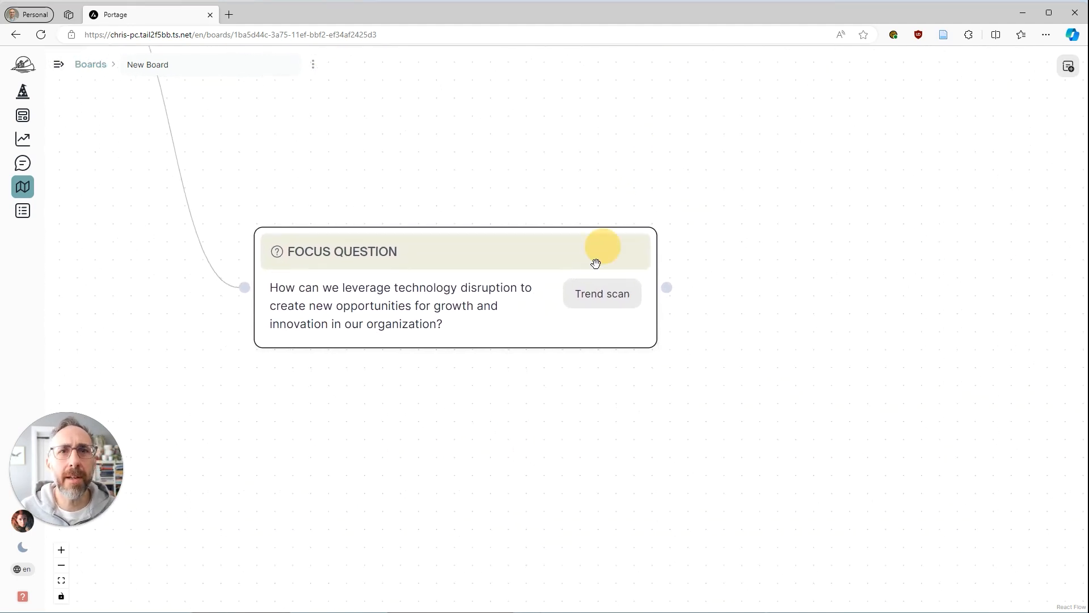
left_click_drag(558, 422, 413, 445)
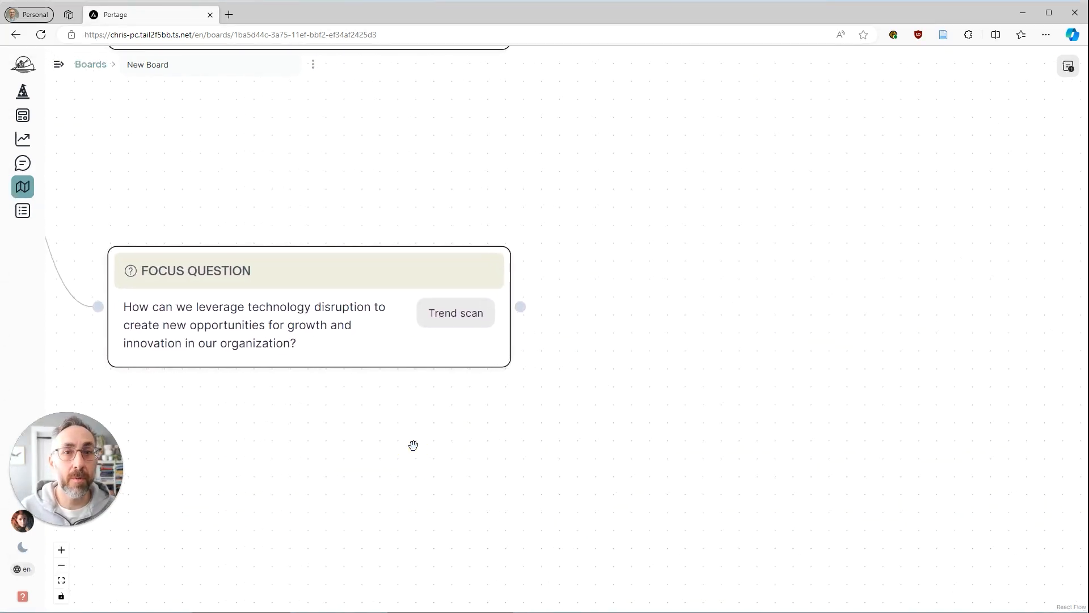
Run a trend scan from the focus question on leveraging technology disruption to create new opportunities for growth and innovation.
left_click(465, 323)
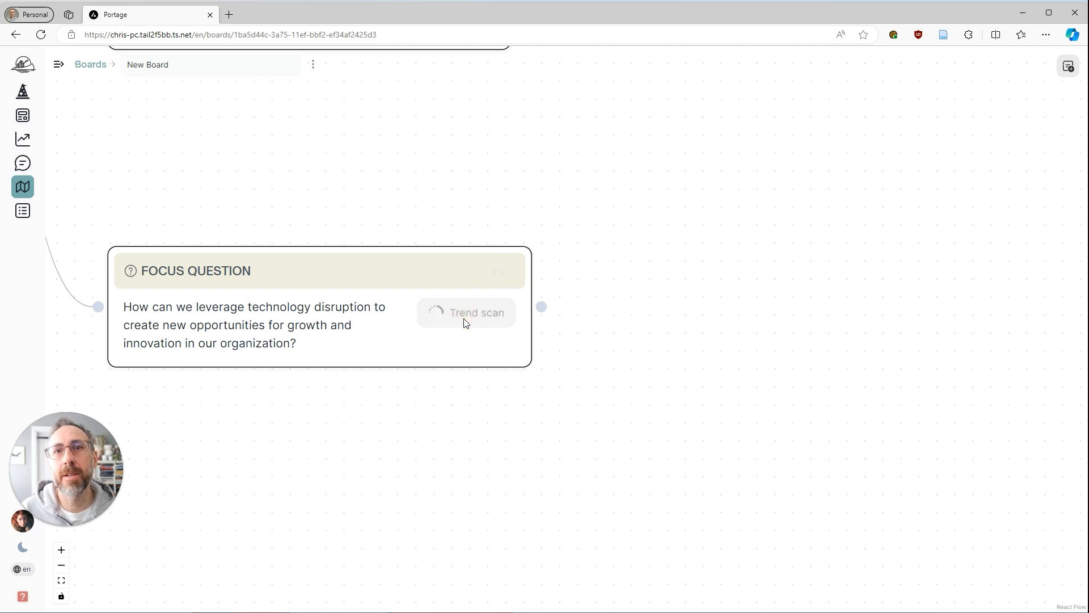
left_click_drag(622, 441, 278, 448)
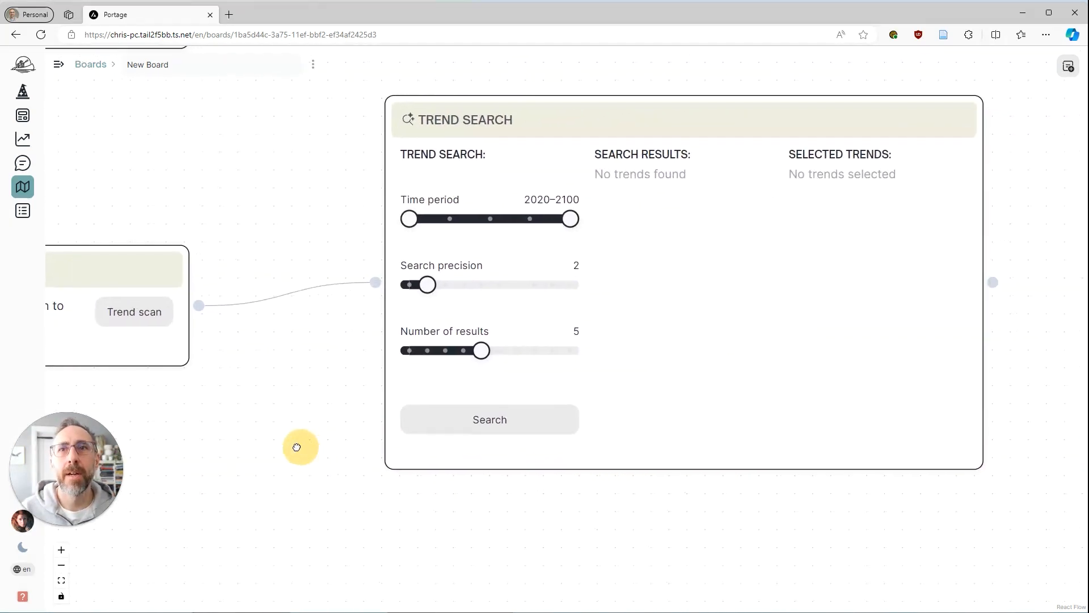
left_click_drag(498, 492, 475, 488)
scroll(392, 454, "left", 2)
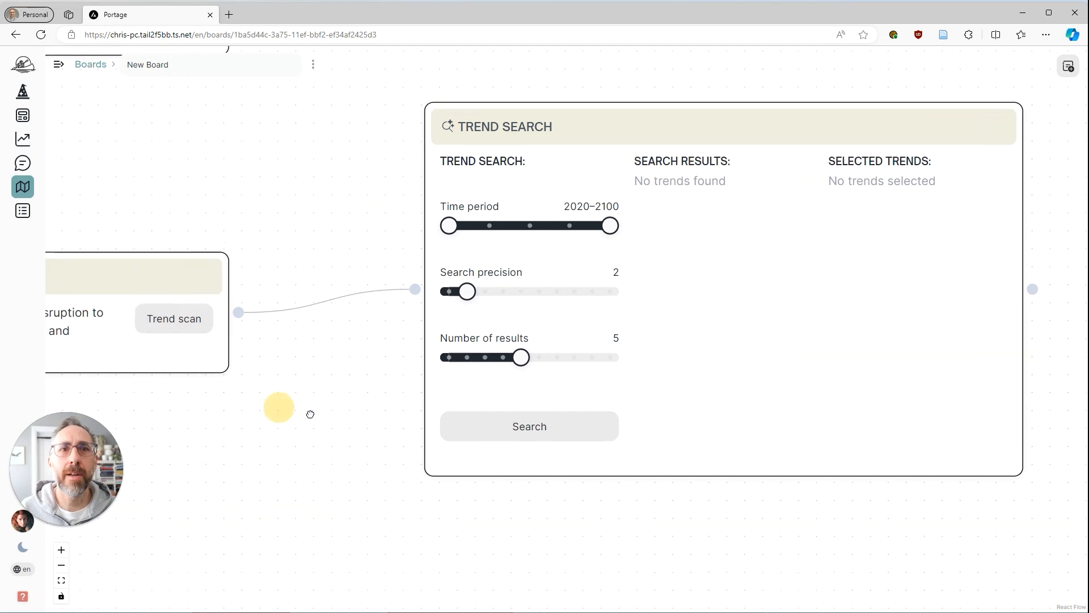
Examine the Trend Search card, its search settings and its link to the focus question.
scroll(309, 413, "down", 5)
scroll(440, 416, "left", 3)
left_click_drag(500, 290, 388, 218)
left_click_drag(454, 418, 363, 385)
left_click_drag(276, 391, 301, 402)
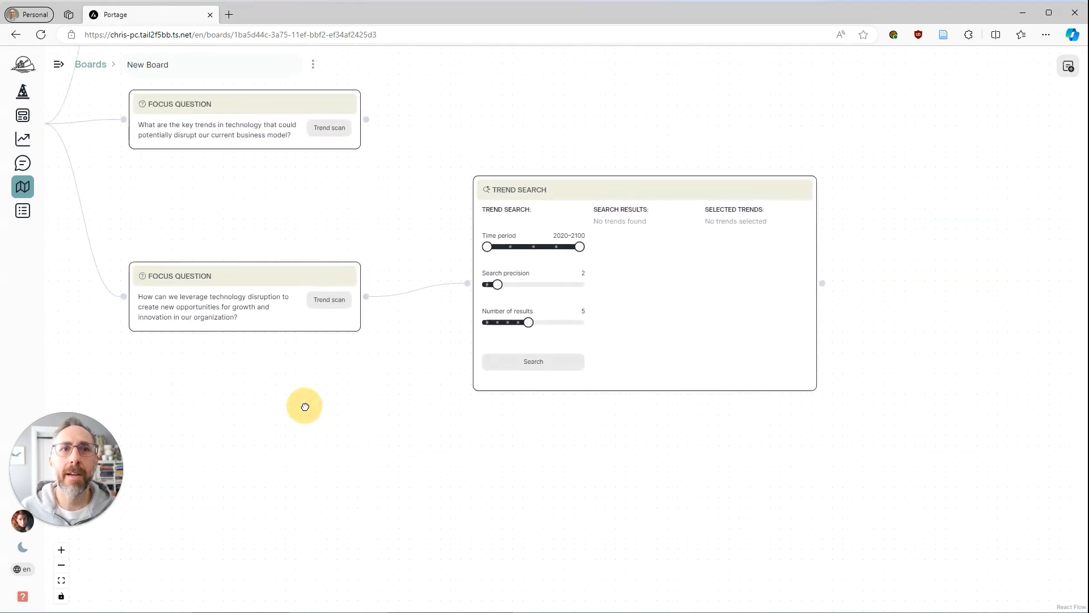
left_click_drag(413, 432, 394, 418)
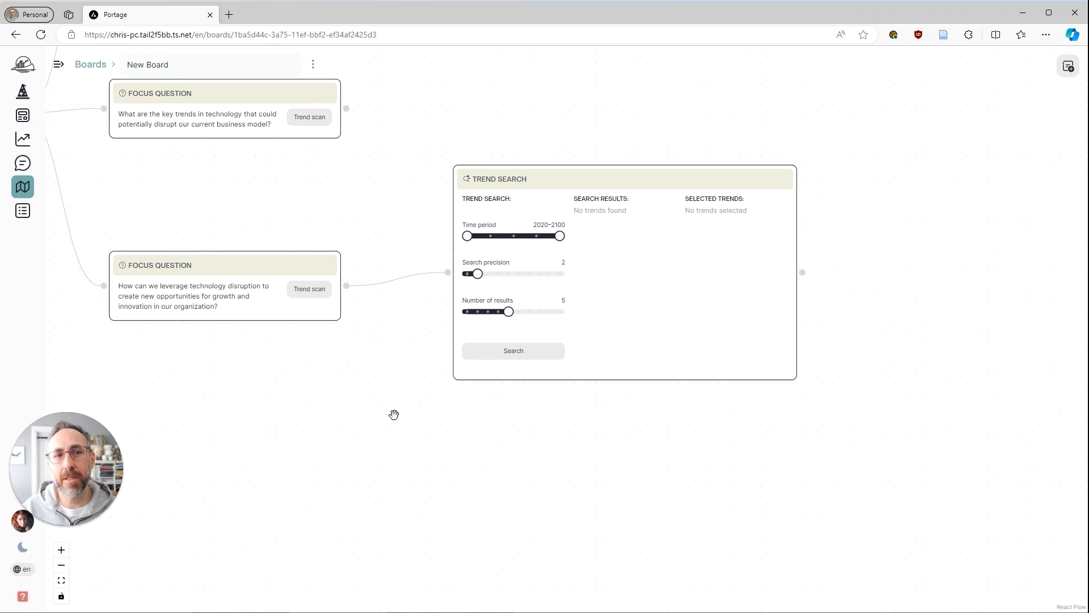
scroll(500, 425, "up", 2)
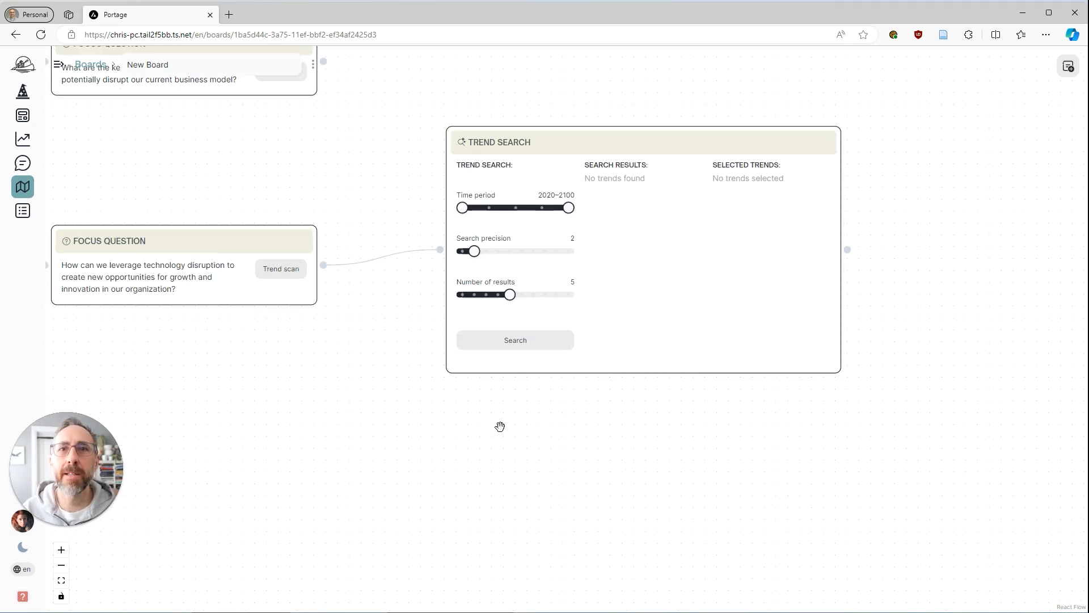
left_click_drag(557, 262, 542, 284)
left_click_drag(581, 114, 567, 129)
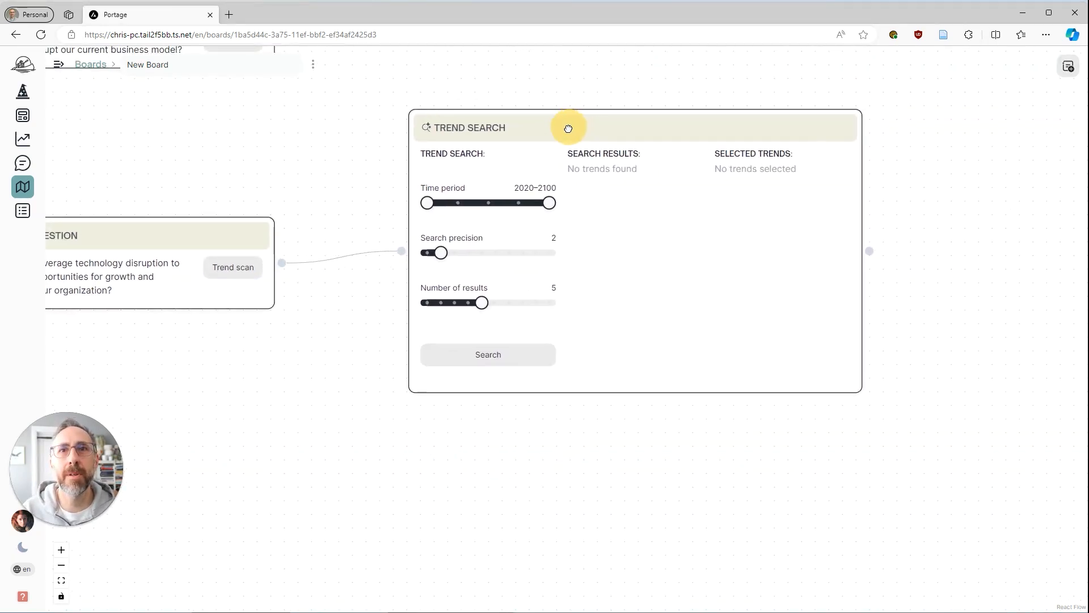
left_click_drag(454, 501, 421, 480)
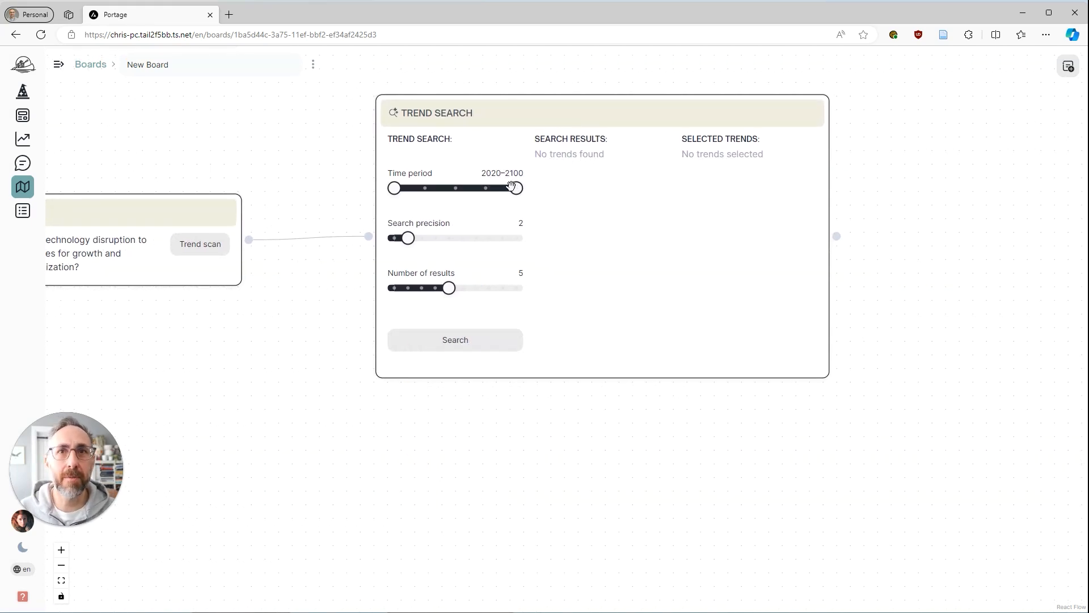
Try narrowing the trend search's time period to 2080–2100, and restore it to 2020–2100.
left_click_drag(394, 187, 487, 192)
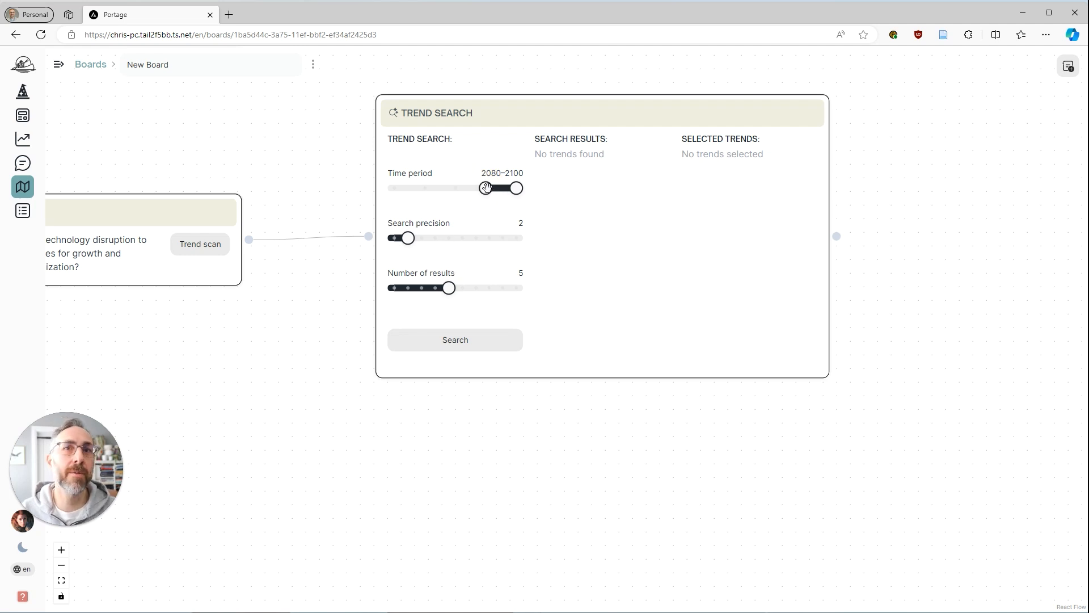
left_click_drag(485, 188, 386, 191)
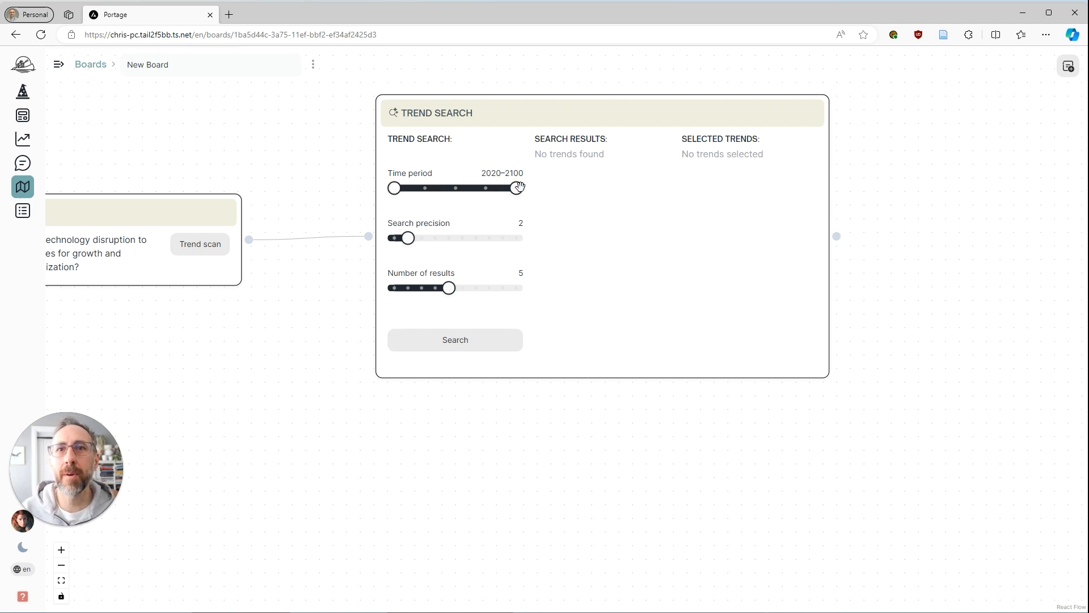
left_click_drag(517, 187, 547, 191)
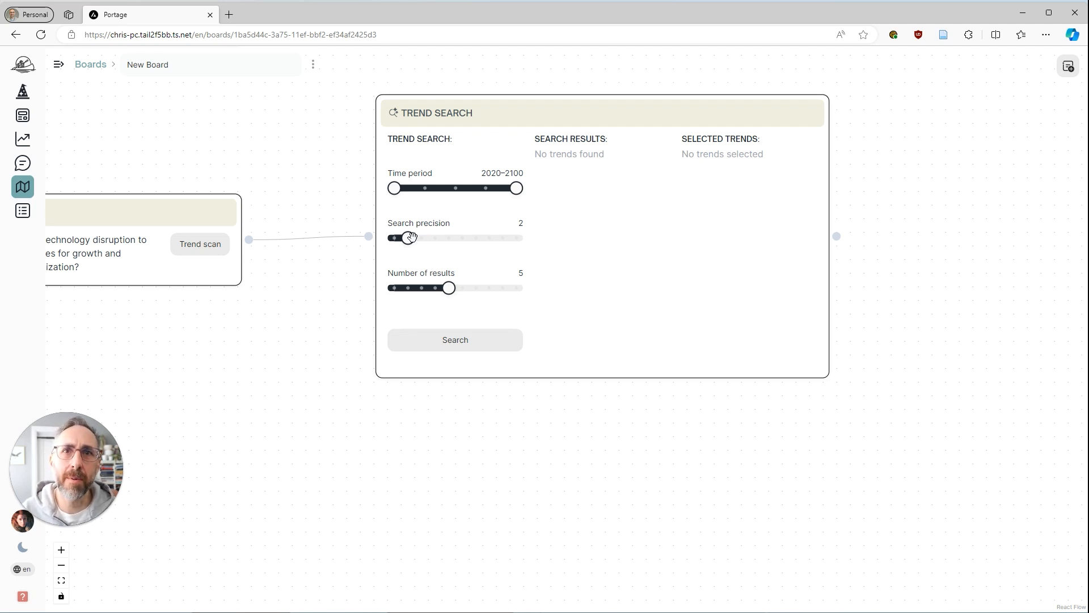
Set the search precision to 3 and run the trend search for the focus question.
left_click_drag(412, 239, 520, 237)
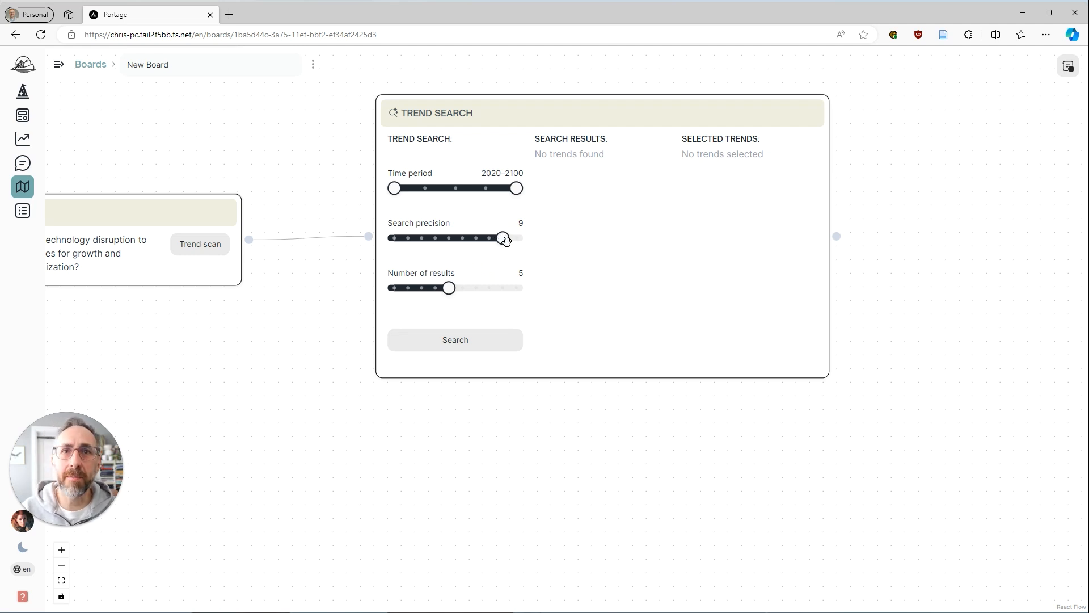
left_click_drag(506, 240, 423, 236)
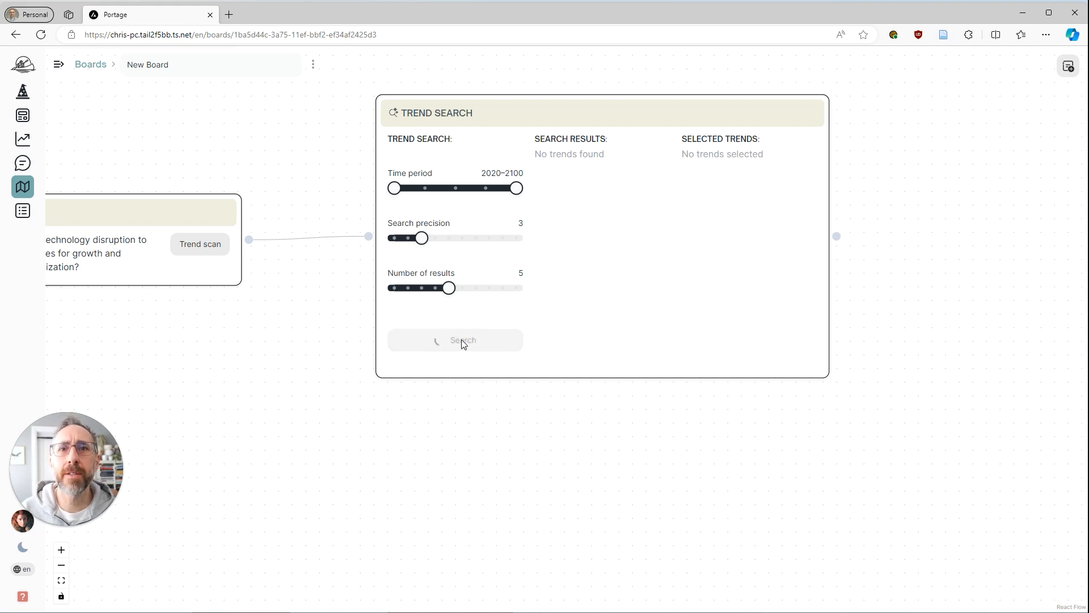
left_click_drag(278, 347, 489, 343)
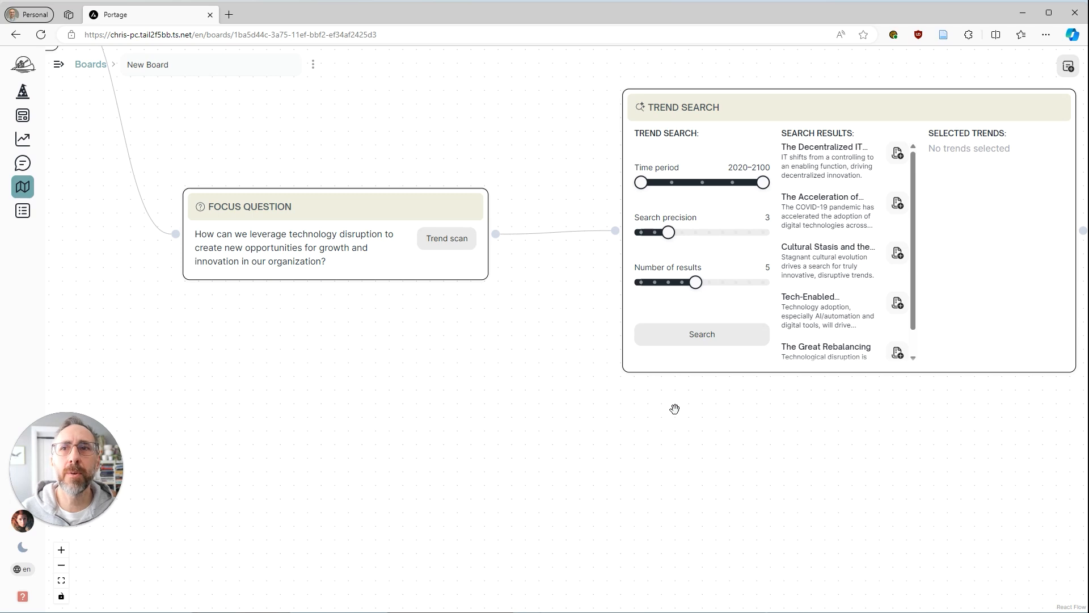
left_click_drag(711, 415, 506, 425)
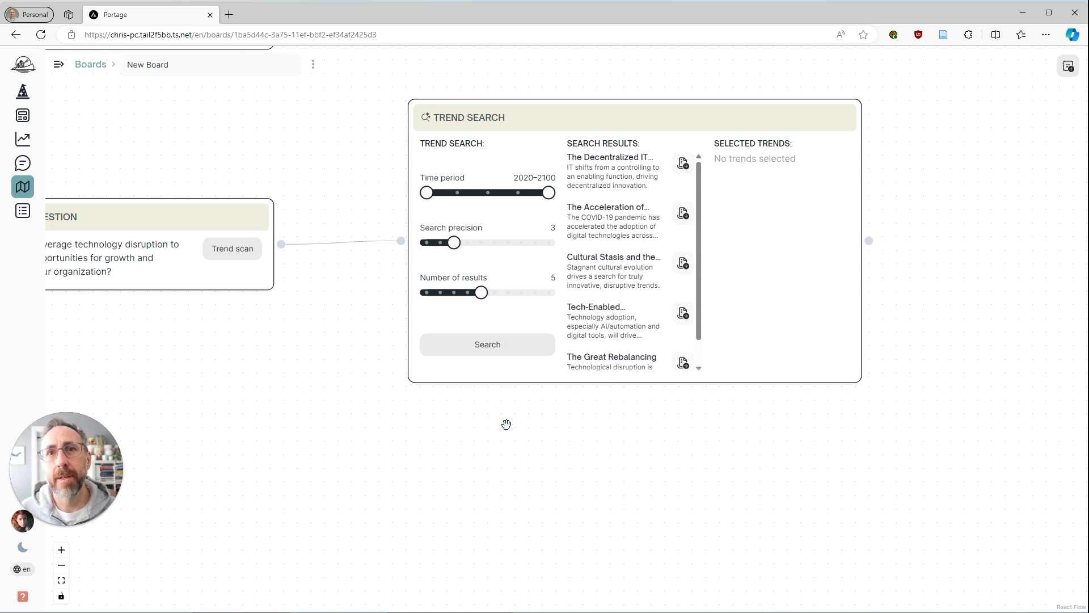
Review the Organisation Strategic Profile, including its goals, challenges, internal and external factors, initiatives and cultural factors.
left_click(23, 211)
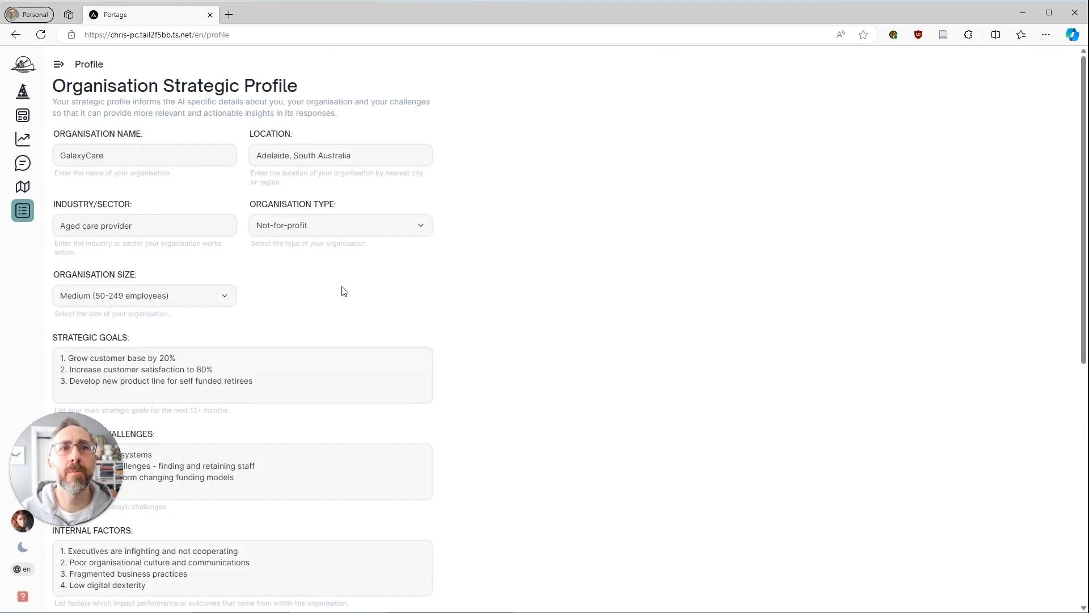
scroll(272, 285, "down", 1)
scroll(272, 285, "down", 2)
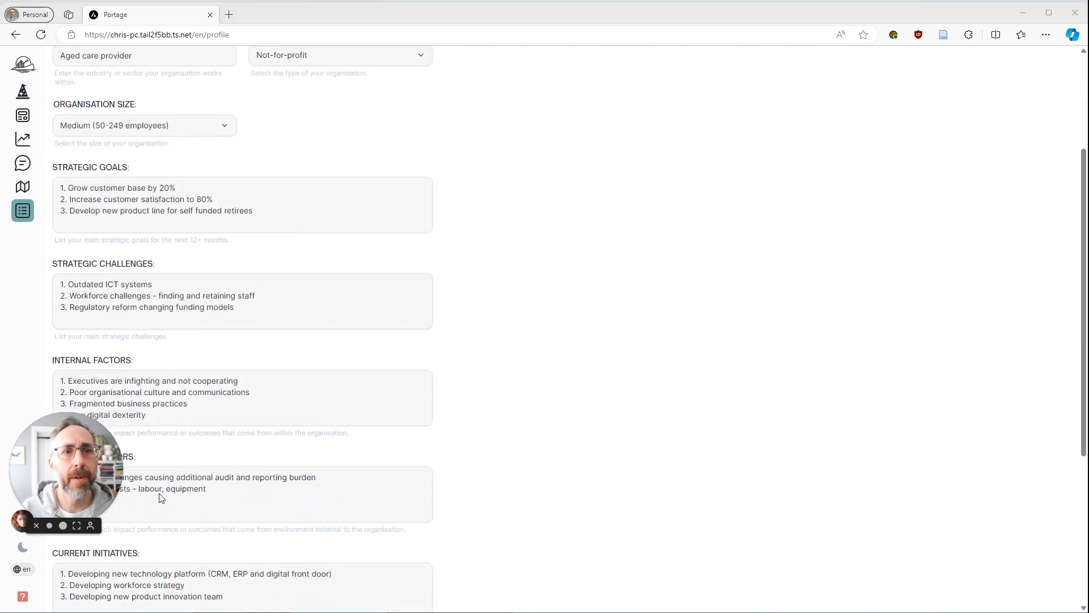
left_click_drag(91, 482, 571, 500)
scroll(259, 350, "down", 5)
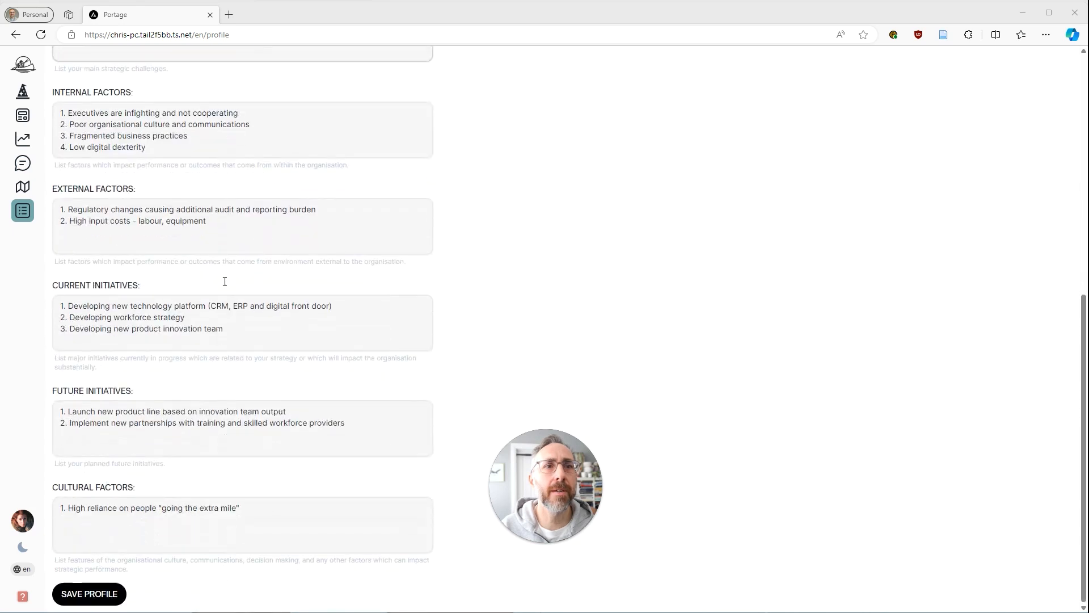
scroll(223, 279, "up", 8)
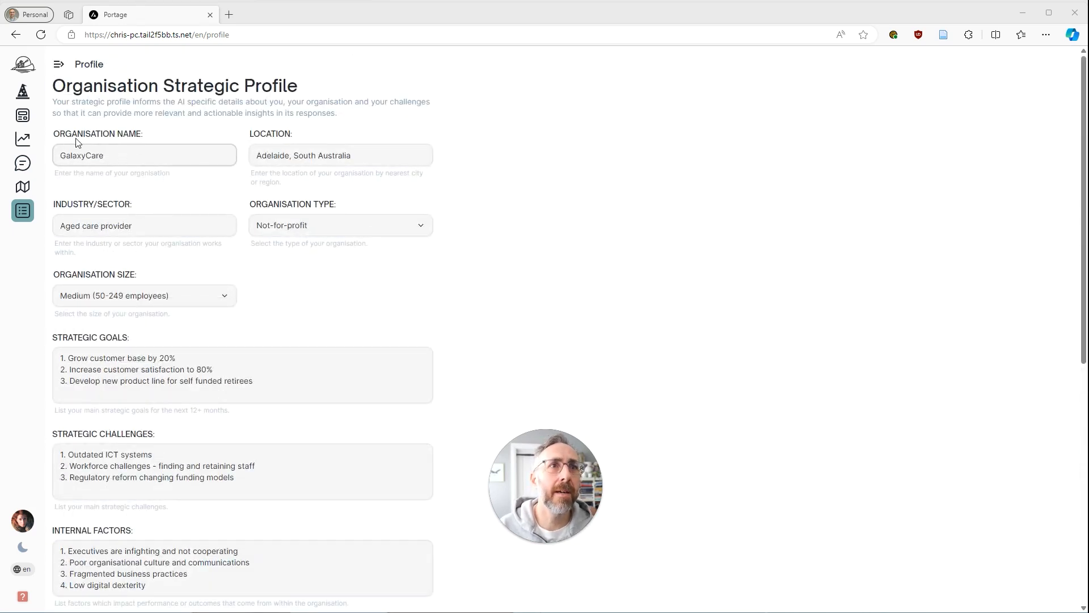
scroll(136, 149, "down", 3)
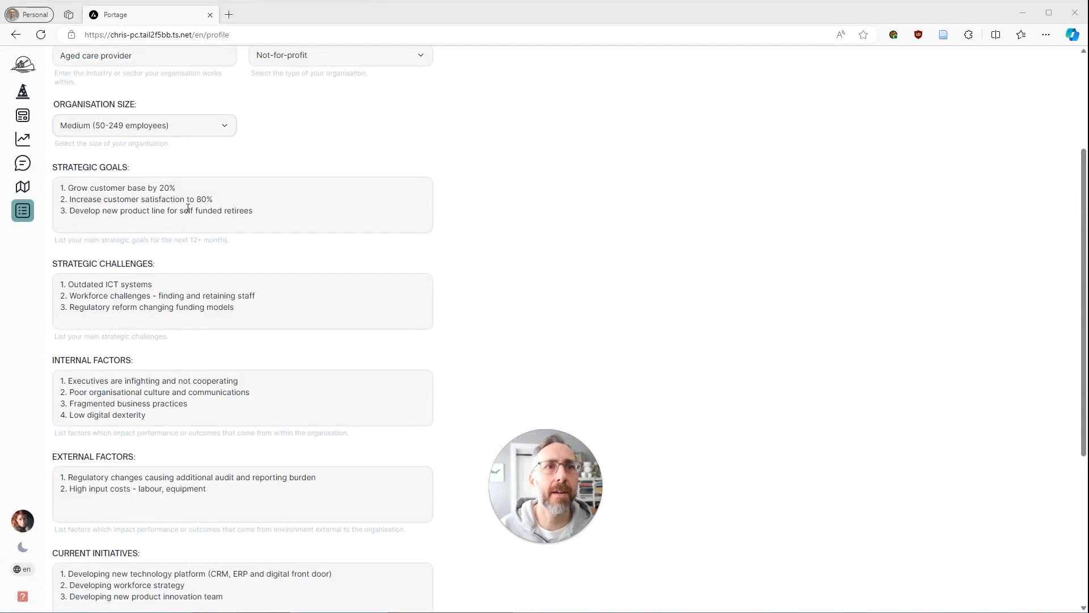
scroll(228, 261, "down", 2)
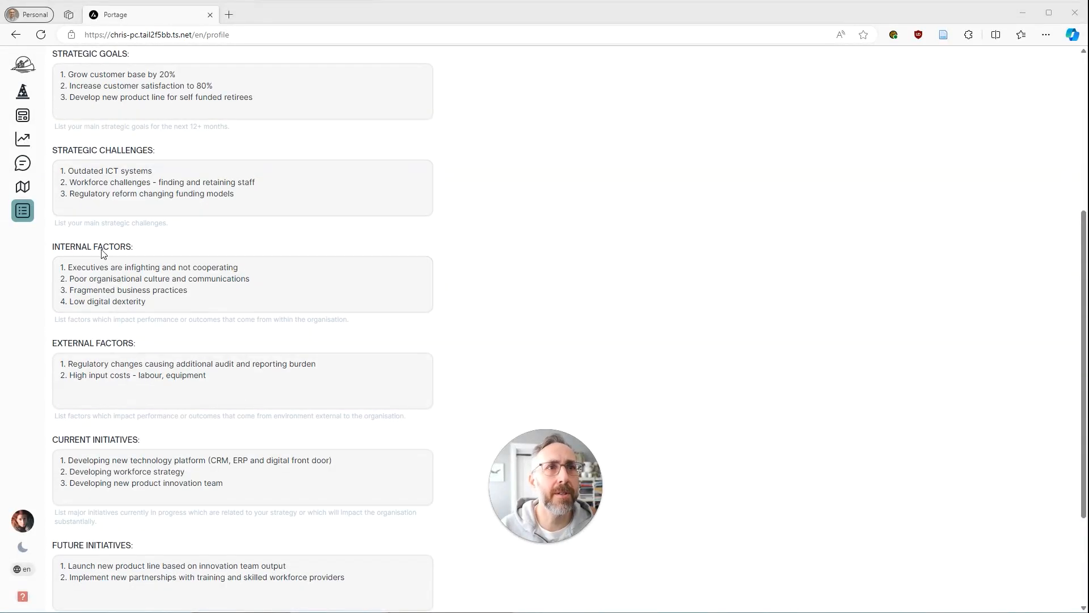
Reopen the scenario development board and return to the search results in its Trend Search card.
left_click(22, 189)
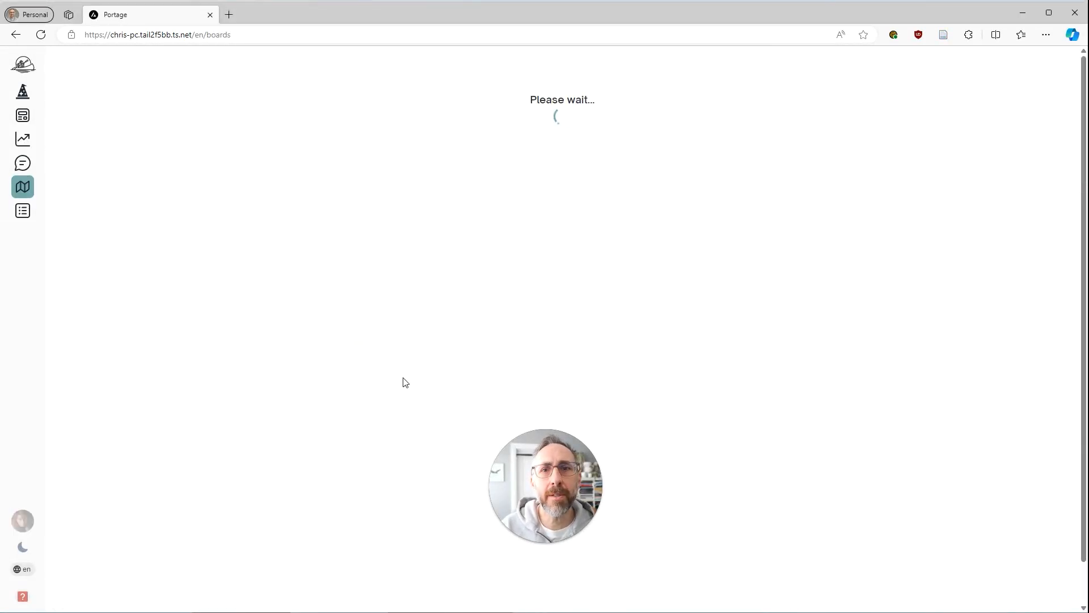
left_click(330, 316)
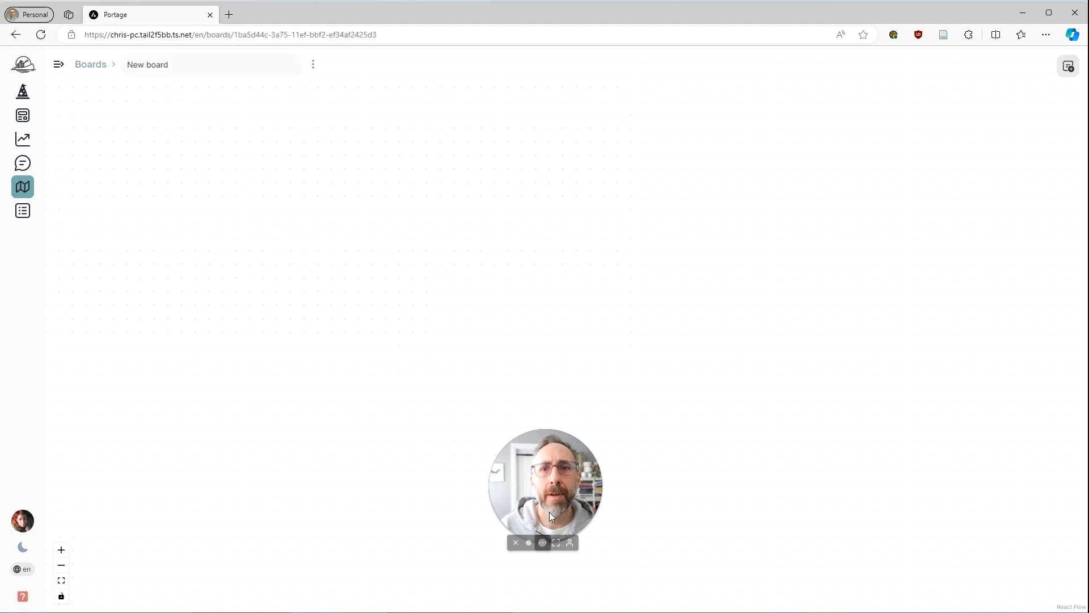
left_click_drag(590, 543, 322, 429)
left_click_drag(544, 479, 300, 482)
scroll(415, 438, "up", 3)
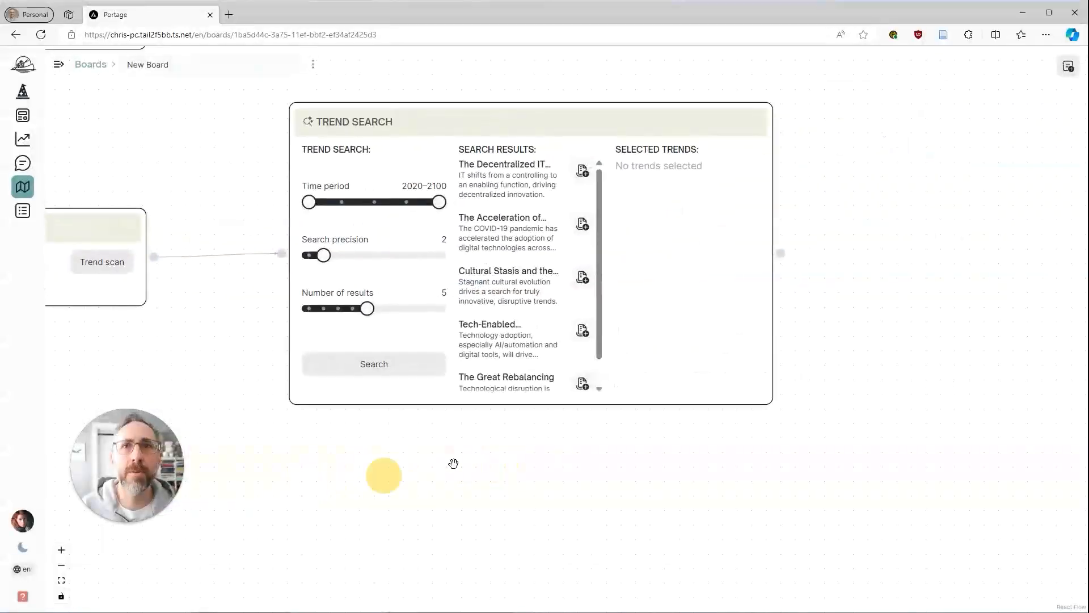
left_click_drag(534, 453, 424, 466)
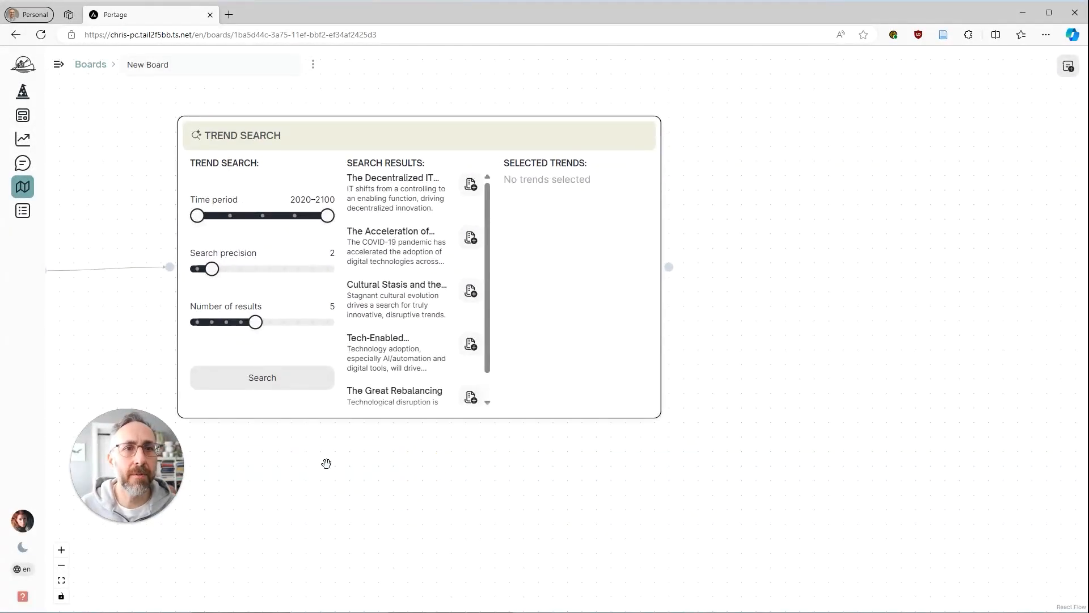
mouse_move(326, 462)
left_mouse_down()
mouse_move(440, 453)
mouse_move(334, 449)
left_mouse_up()
left_click_drag(437, 437, 406, 443)
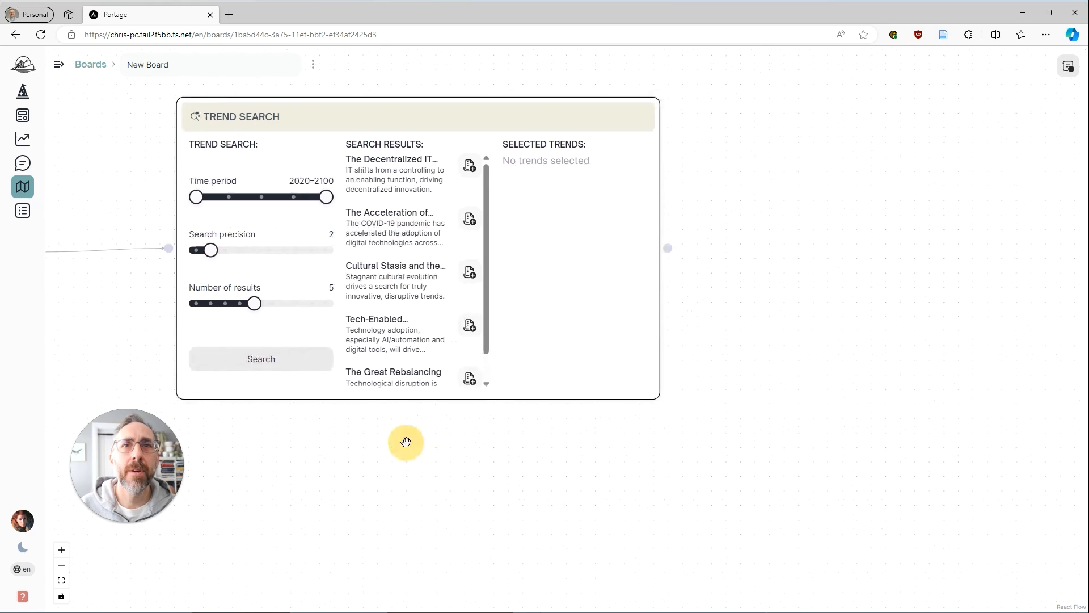
Read the details of The Decentralized IT Revolution and add it to the selected trends.
left_click(384, 180)
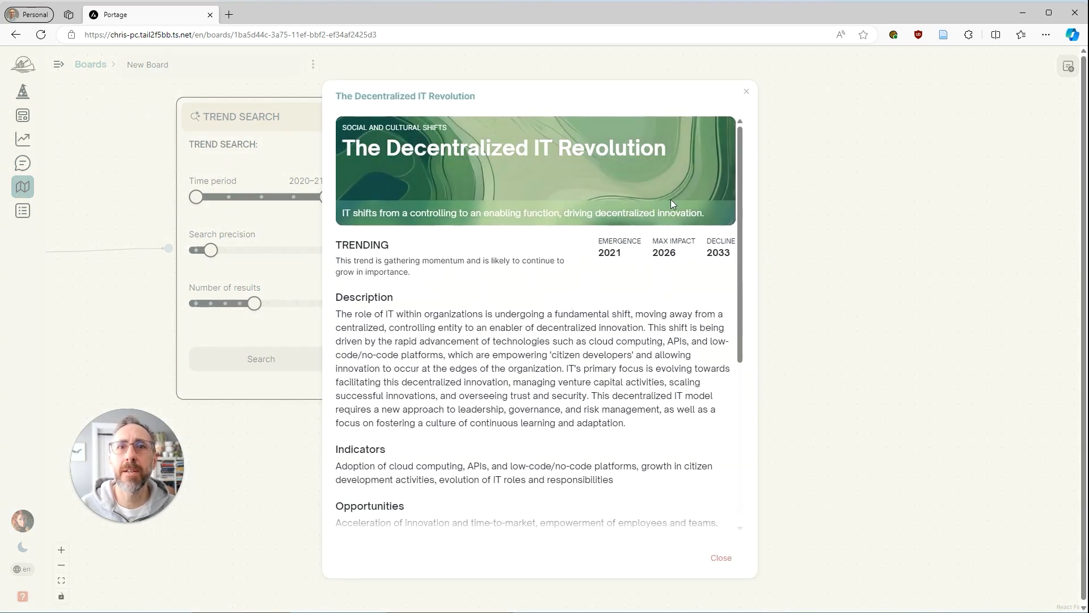
left_click(746, 95)
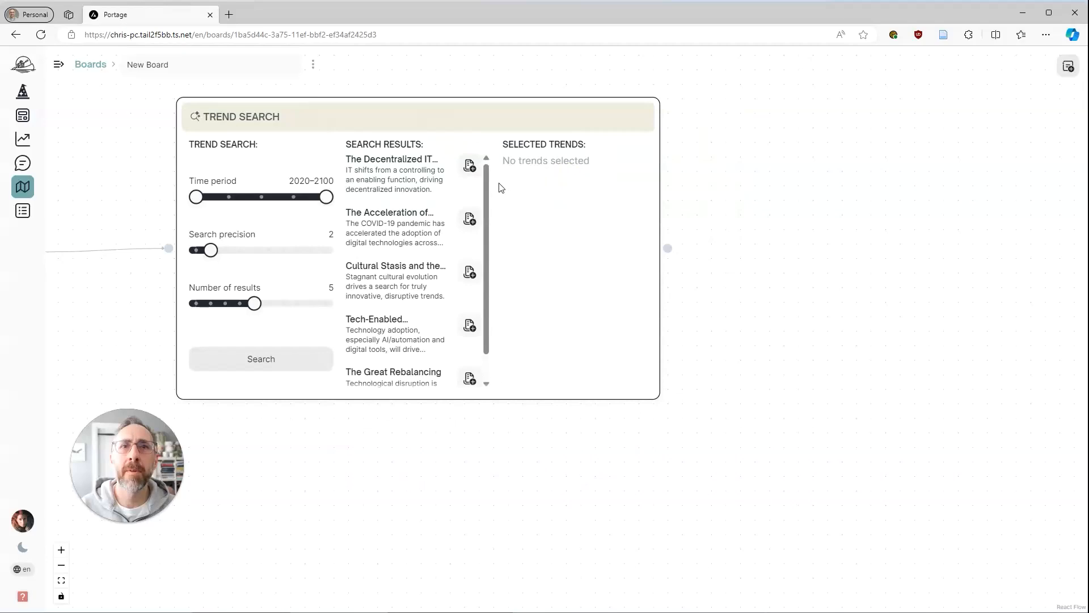
left_click(470, 164)
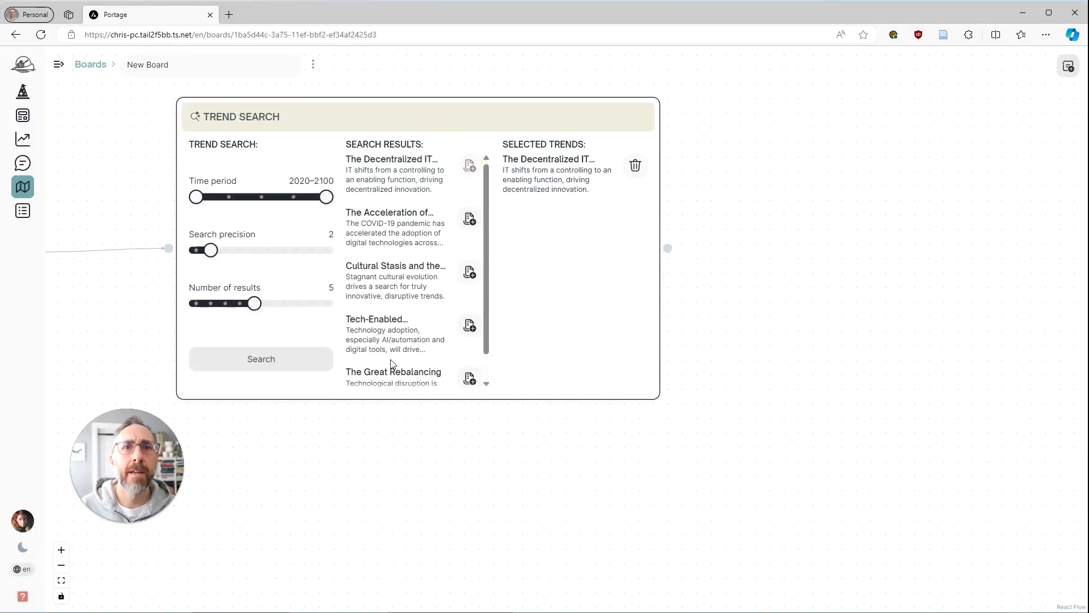
Review the details of the Cultural Stasis and the Search for Emergent Trends, The Great Rebalancing and The Acceleration of Digital Transformation trends.
left_click(393, 290)
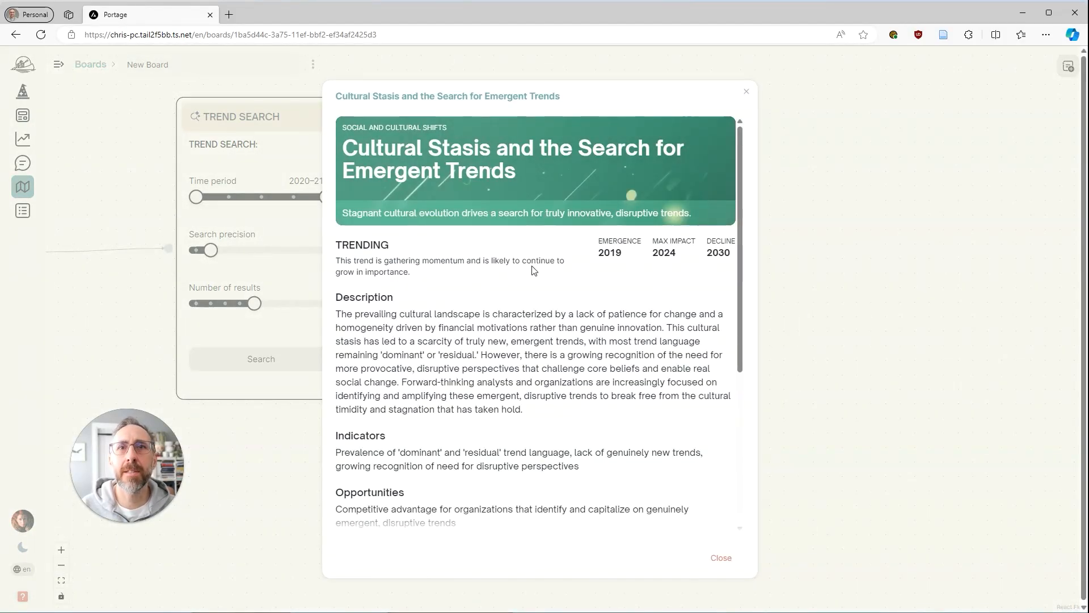
left_click(747, 94)
scroll(374, 291, "down", 1)
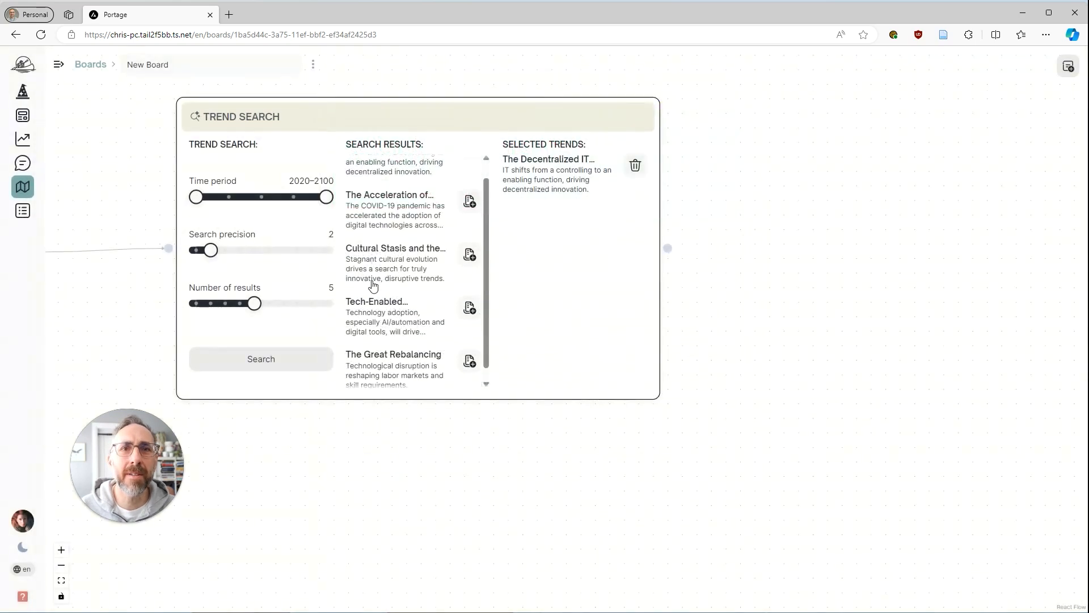
left_click(381, 353)
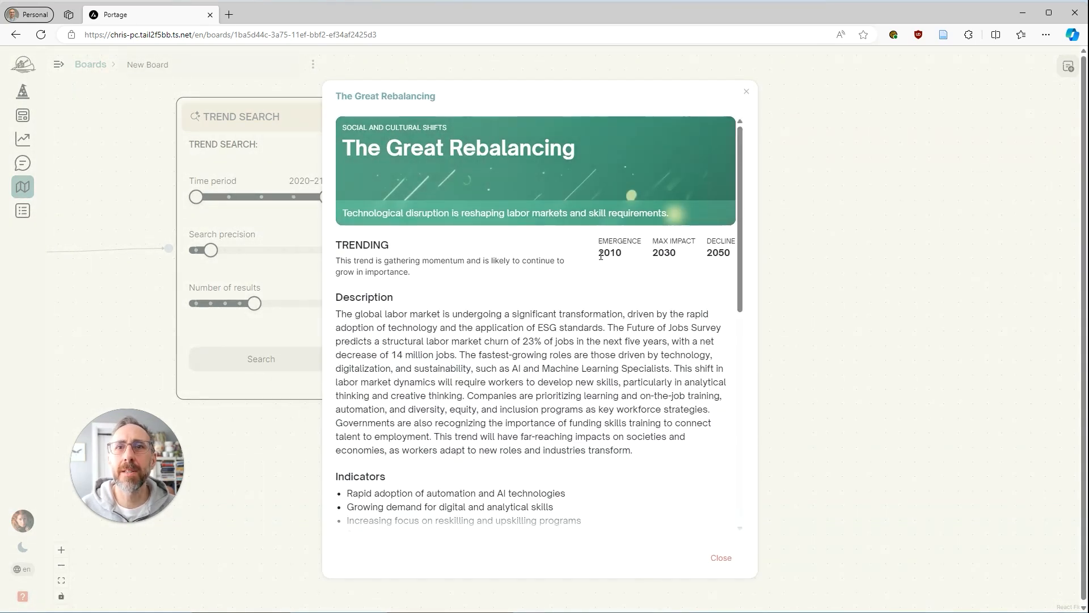
left_click(747, 91)
scroll(391, 264, "up", 2)
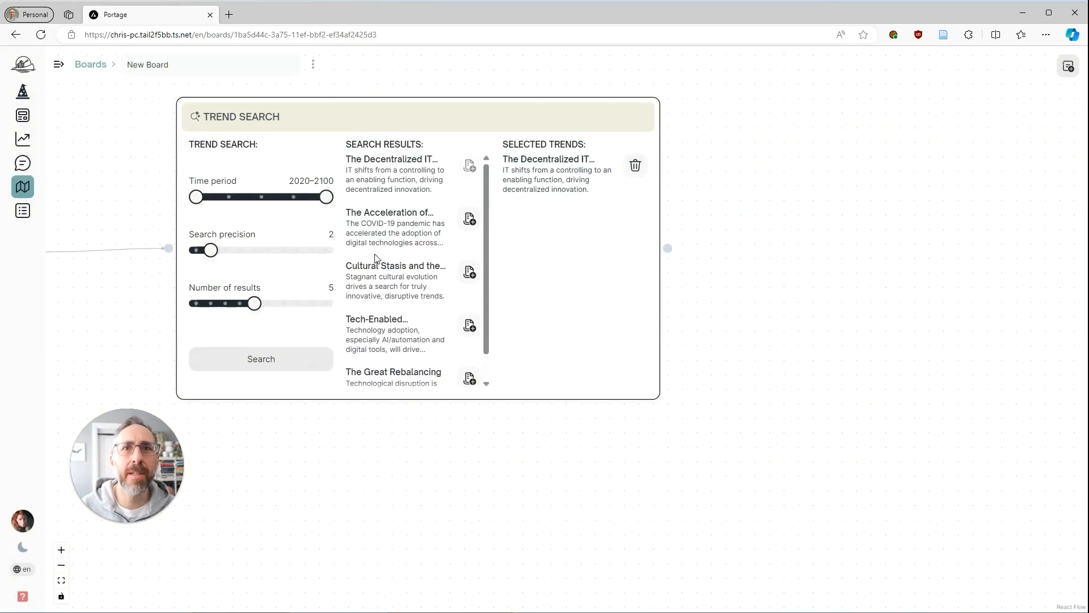
left_click(393, 241)
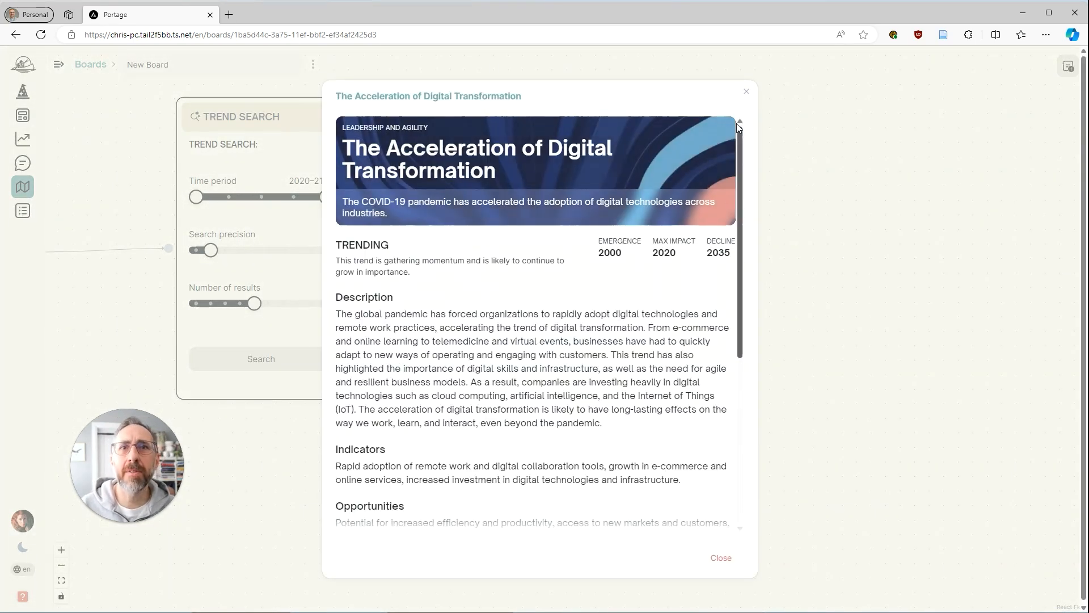
left_click(747, 93)
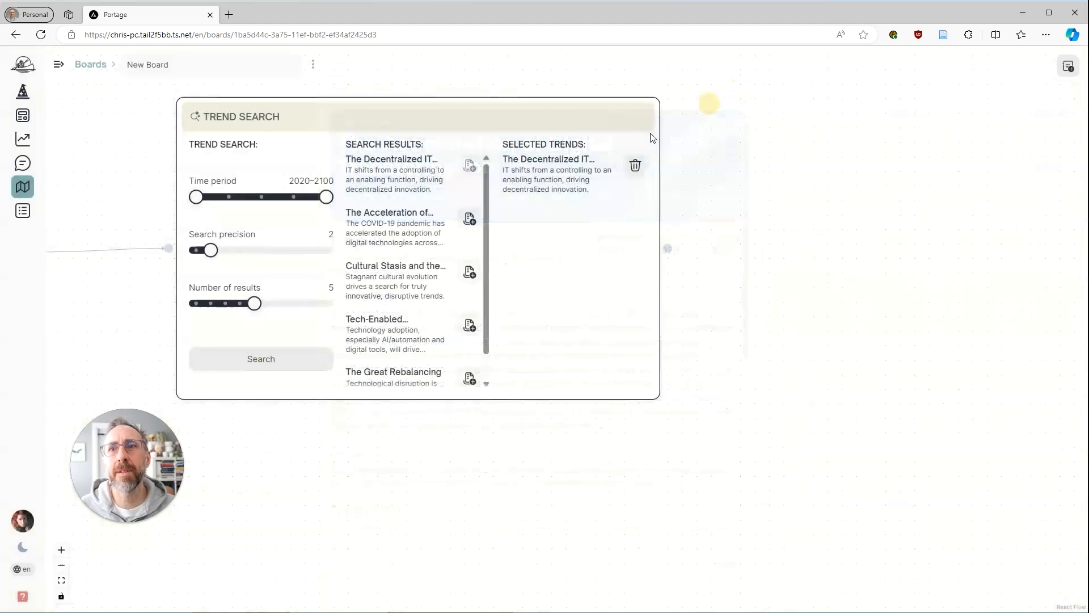
Add The Acceleration of Digital Transformation to the selected trends.
left_click(469, 218)
Create a trend scan from the focus question about anticipating and preparing for emerging technologies, and run its search with the default settings.
left_click_drag(352, 470, 572, 595)
left_click_drag(277, 287, 459, 547)
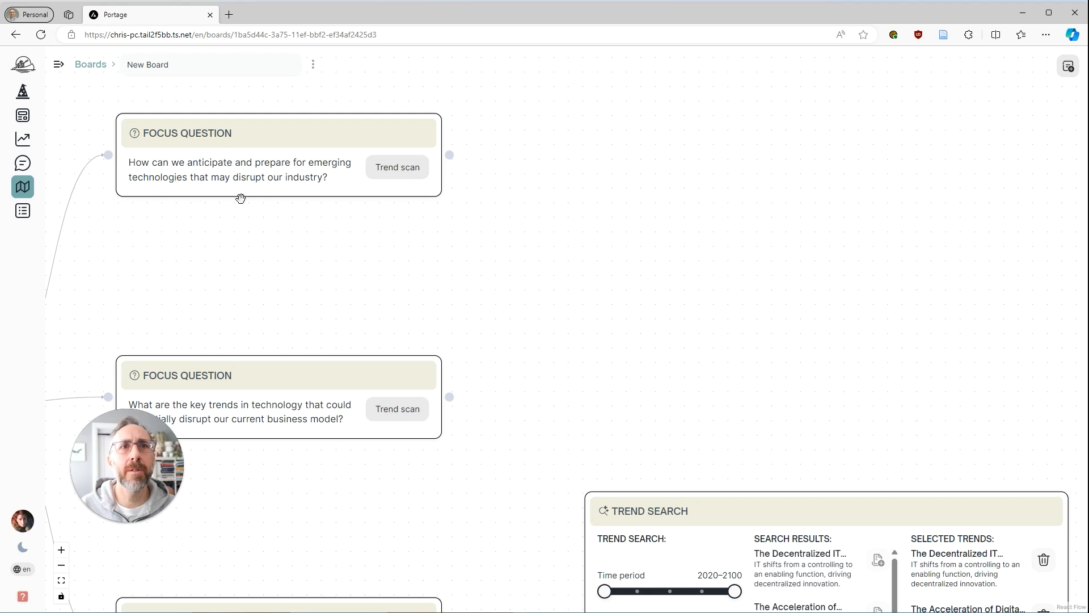
left_click(402, 167)
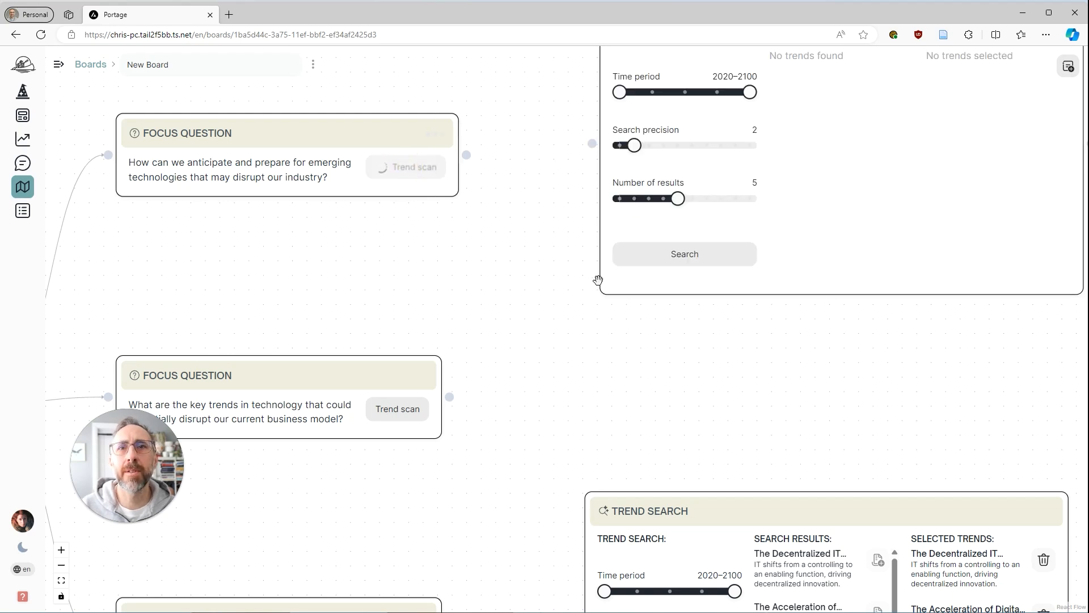
left_click_drag(684, 335, 420, 417)
left_click(389, 356)
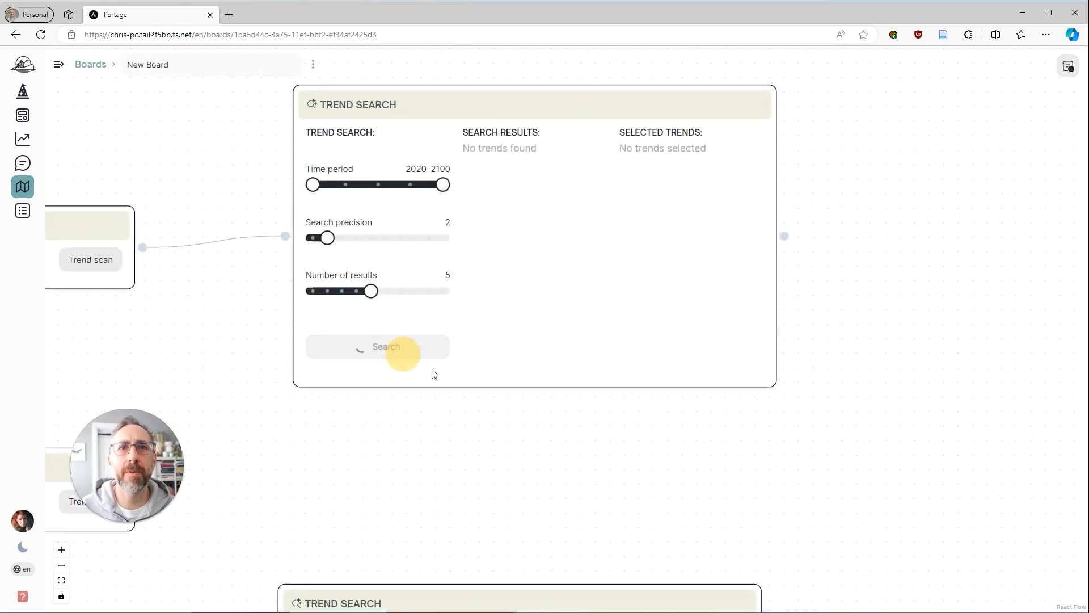
Read the details of Tech-Enabled Transformation, and add it and Workforce Transformation to the new search's selected trends.
left_click_drag(581, 479, 448, 430)
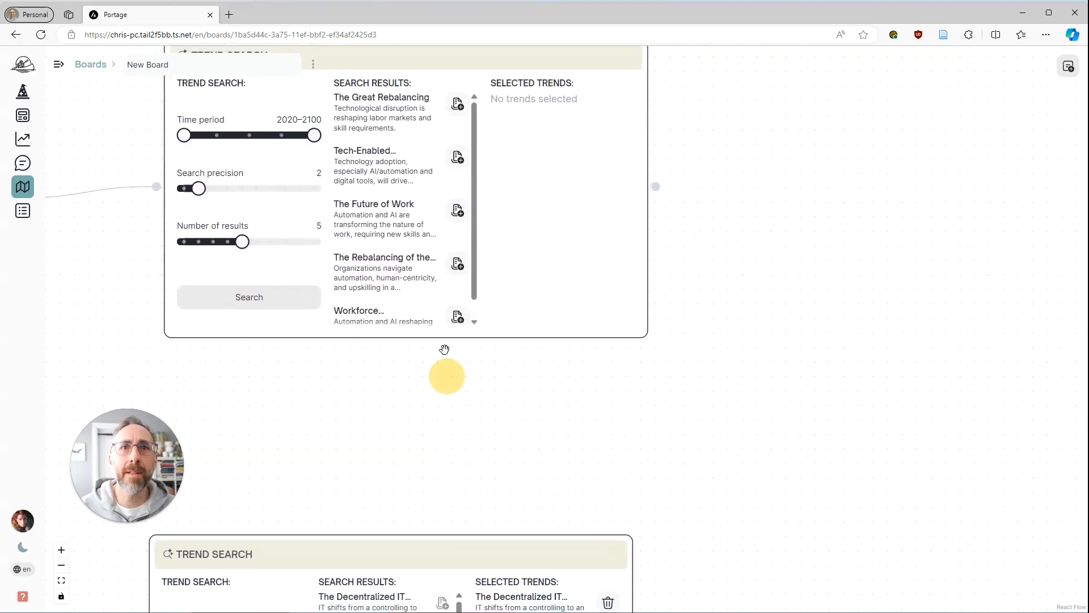
left_click_drag(410, 461, 369, 486)
left_click(336, 213)
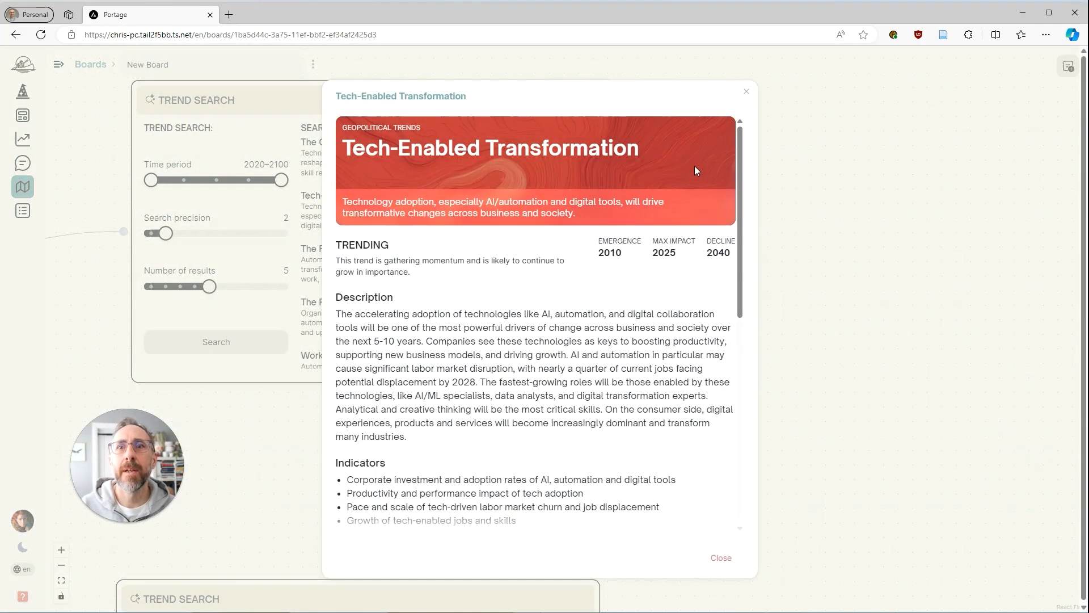
left_click(746, 91)
left_click(417, 210)
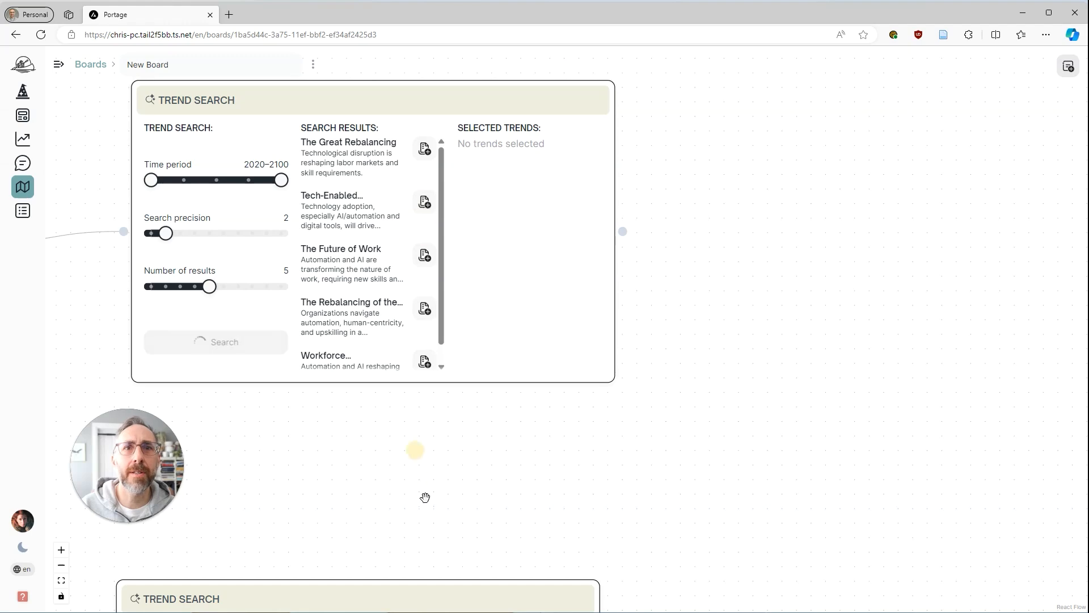
scroll(365, 343, "down", 1)
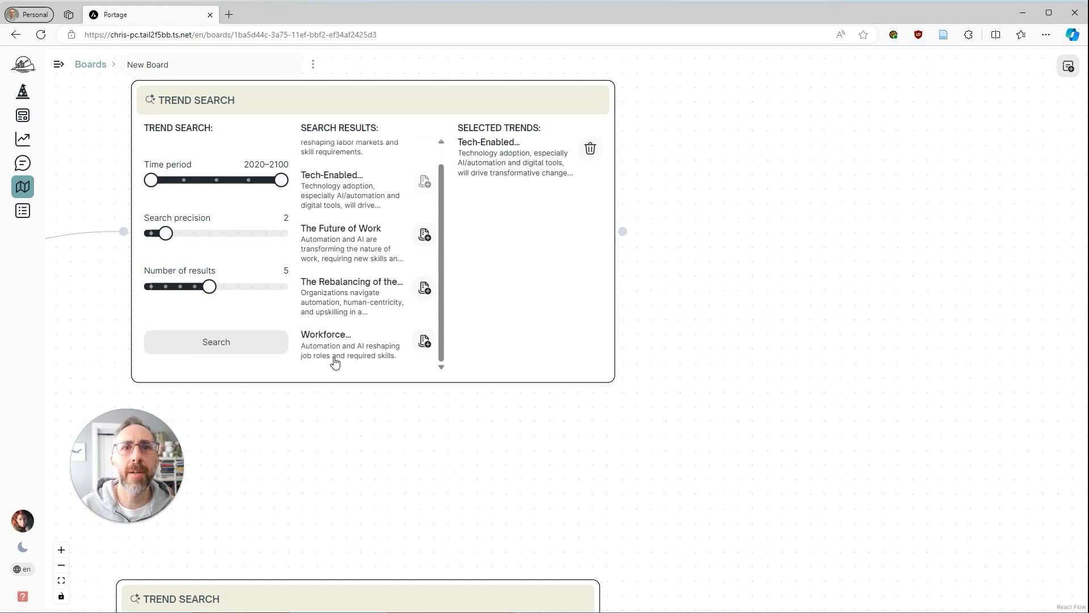
left_click(424, 341)
Delete the focus question about key technology trends and move the emerging technologies question and its Trend Search card down towards the lower pair.
left_click_drag(520, 466, 465, 318)
scroll(384, 372, "down", 5)
mouse_move(396, 94)
left_mouse_down()
mouse_move(381, 97)
mouse_move(391, 109)
mouse_move(393, 92)
left_mouse_up()
left_click_drag(265, 350, 443, 323)
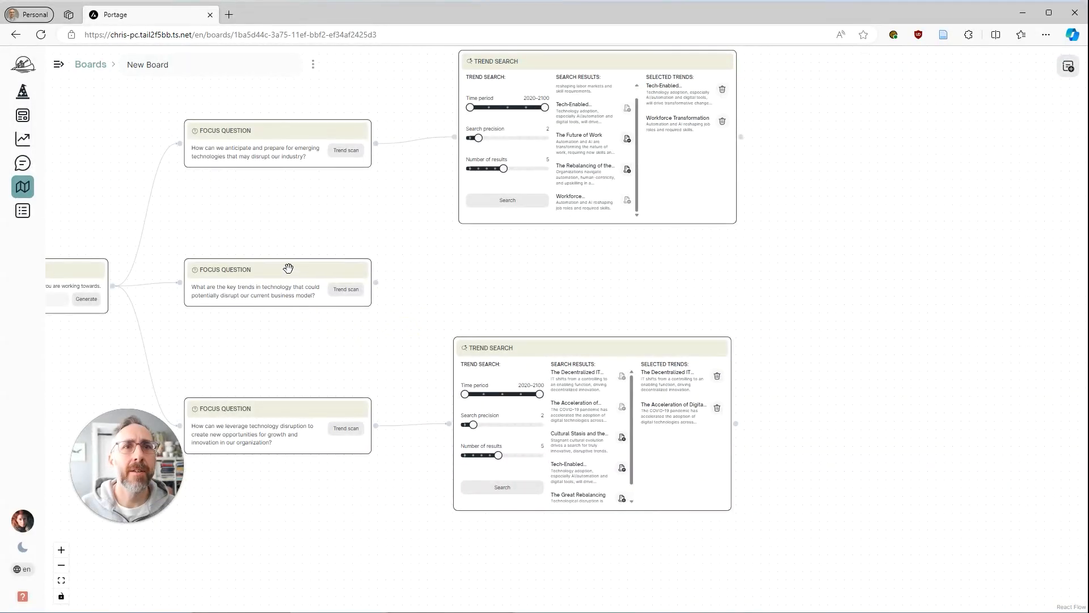
left_click_drag(288, 268, 286, 269)
key("BackSpace")
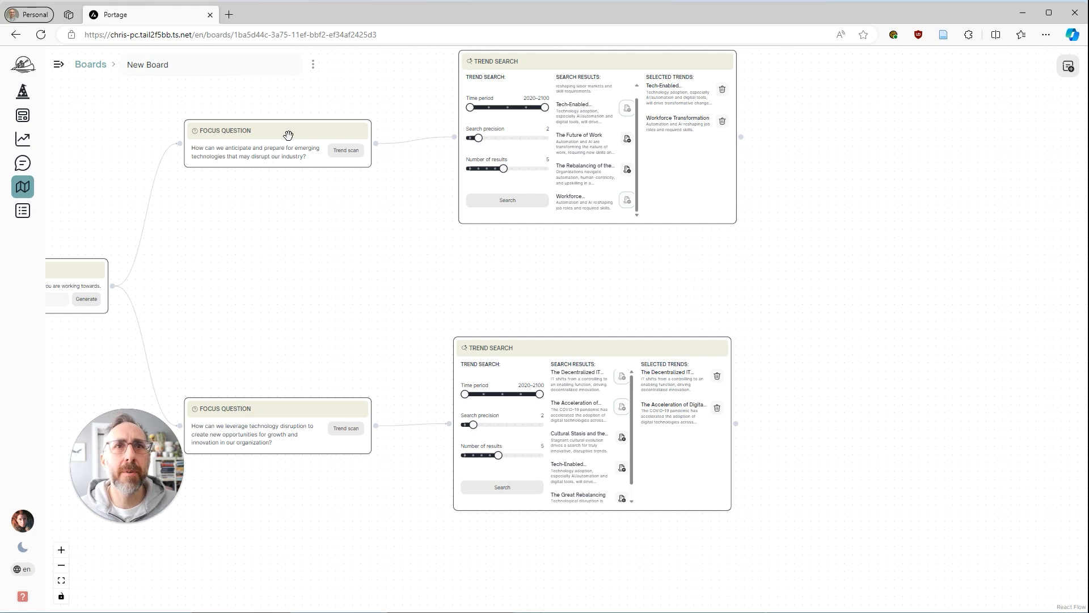
left_click_drag(288, 135, 281, 223)
left_click_drag(596, 54, 591, 152)
Create a new Scenario Generator card and place it in the empty space beyond the two Trend Search cards.
left_click_drag(838, 290, 615, 275)
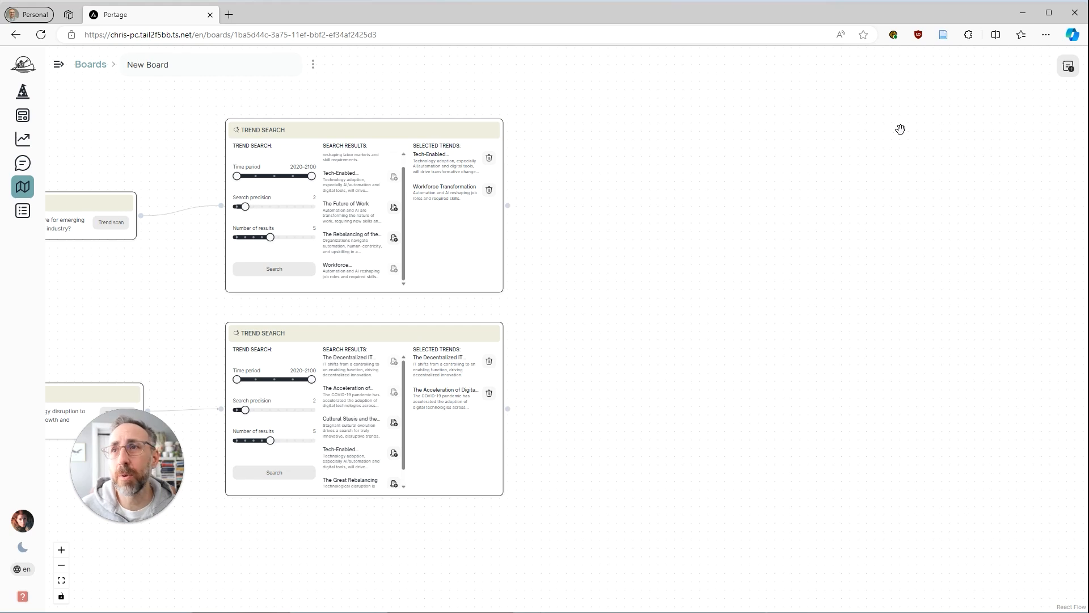
left_click(1068, 68)
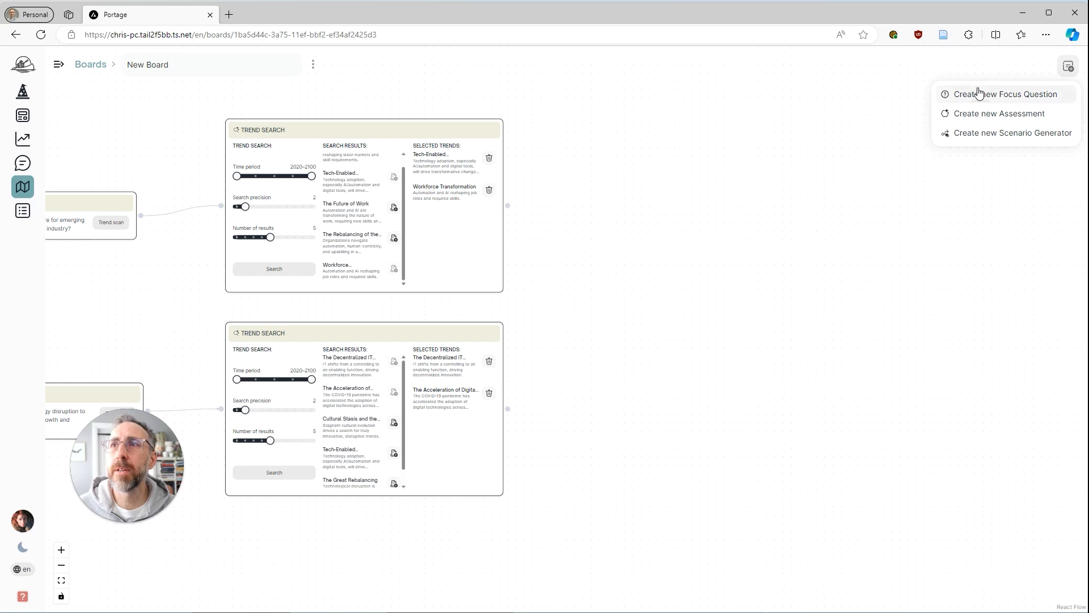
left_click(978, 135)
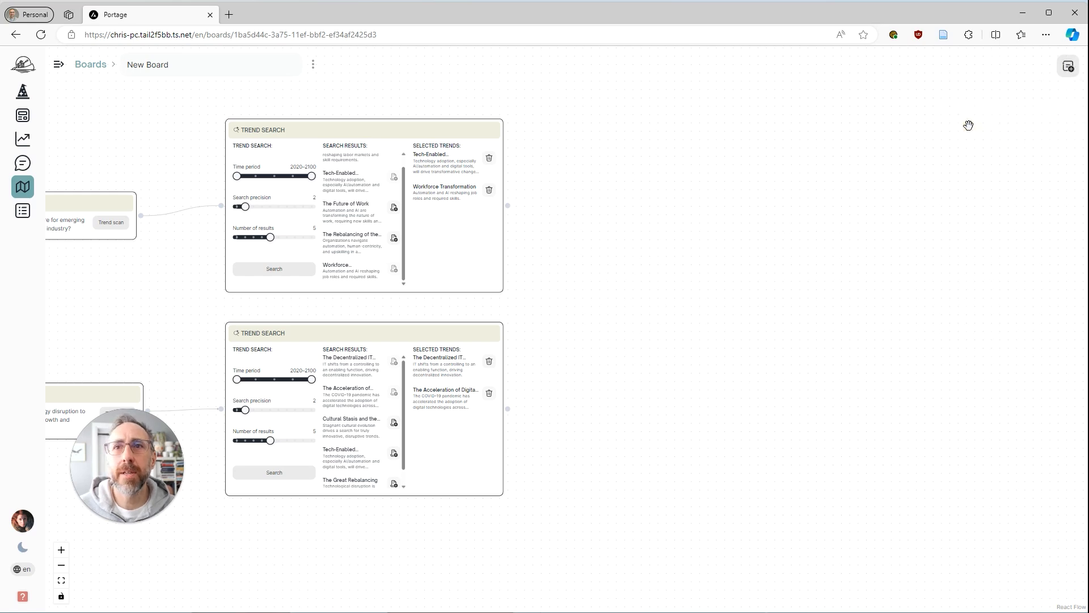
left_click_drag(162, 304, 391, 255)
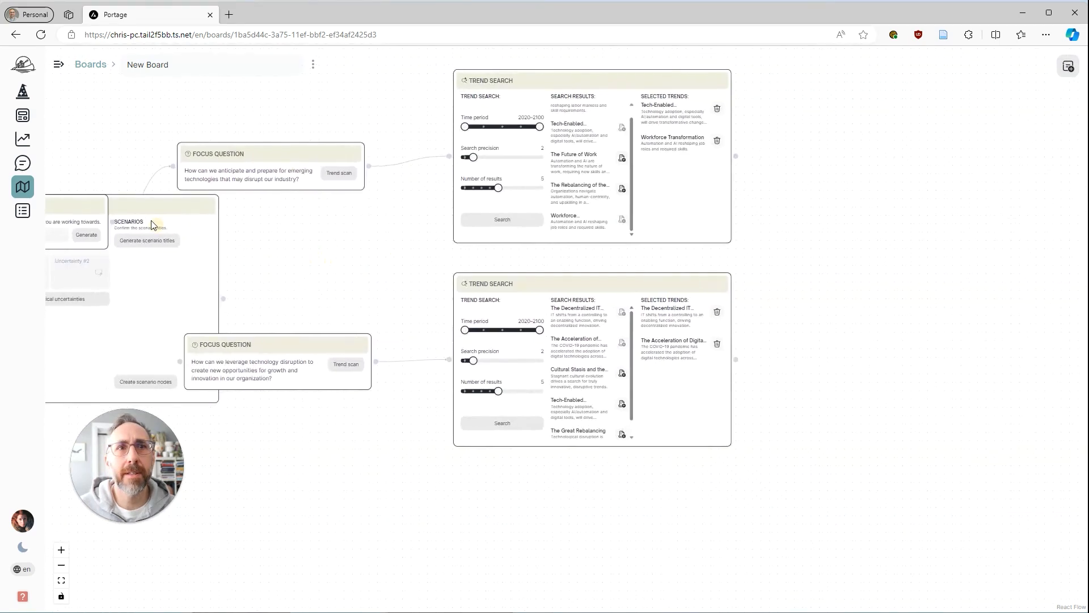
left_click_drag(151, 221, 1021, 160)
left_click_drag(861, 456, 454, 489)
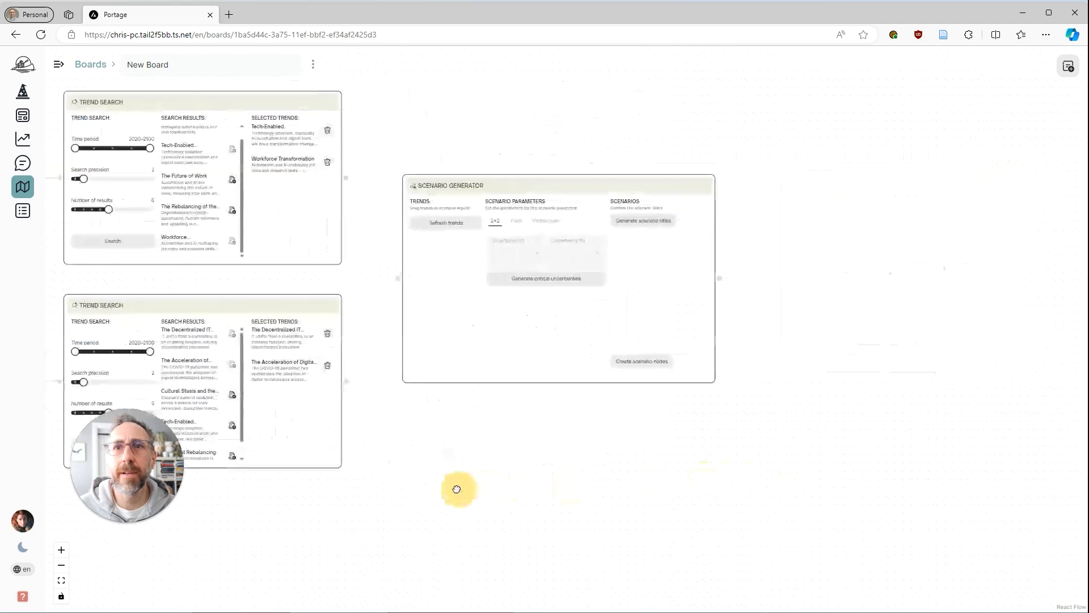
left_click_drag(501, 183, 568, 181)
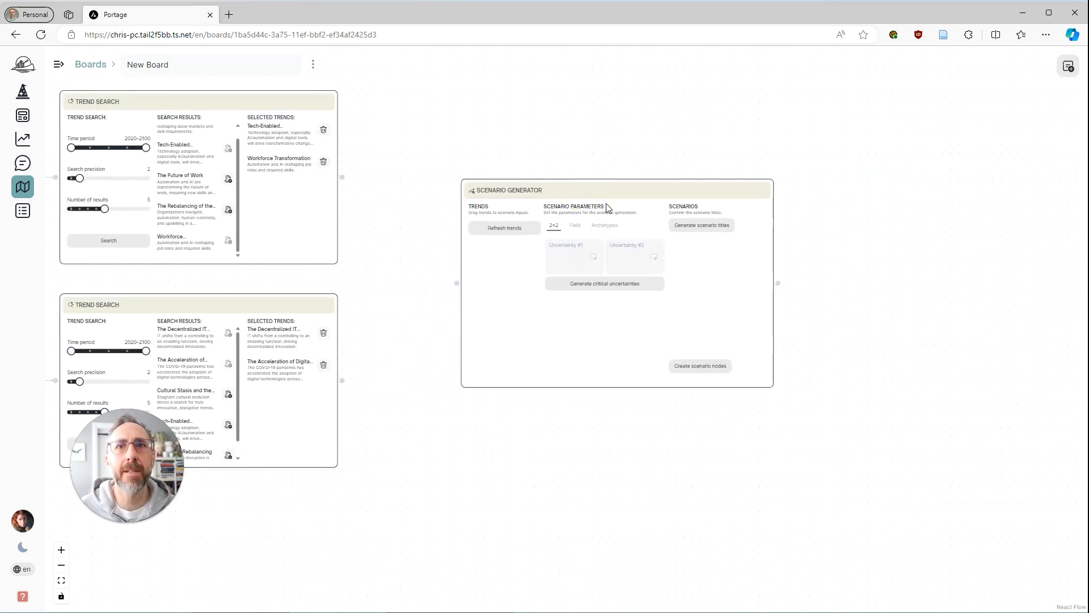
Connect both Trend Search cards to the Scenario Generator and refresh its trends.
left_click_drag(393, 260, 362, 262)
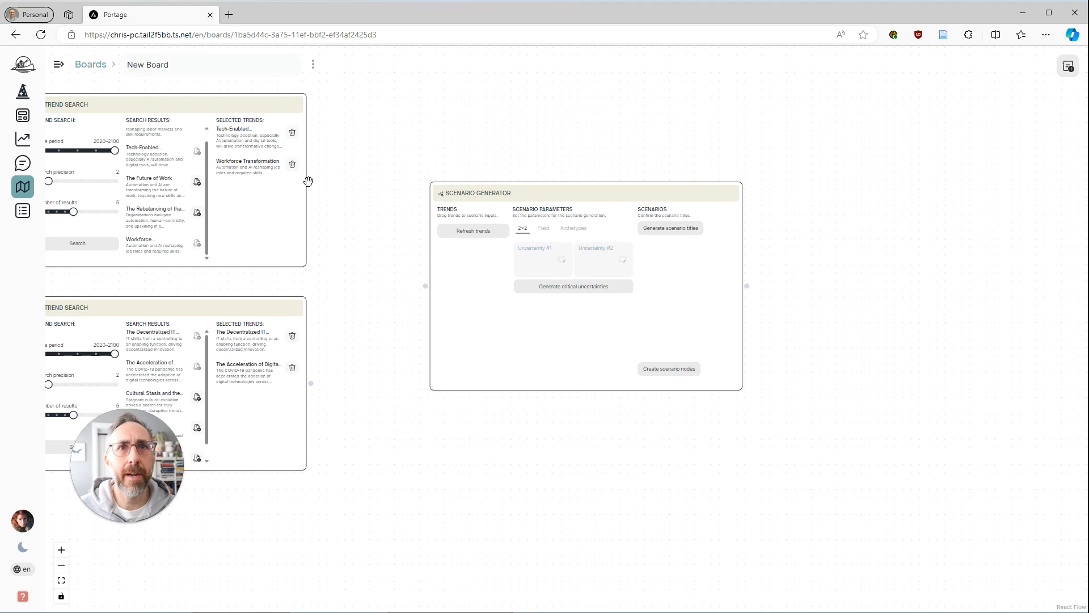
left_click_drag(311, 180, 424, 288)
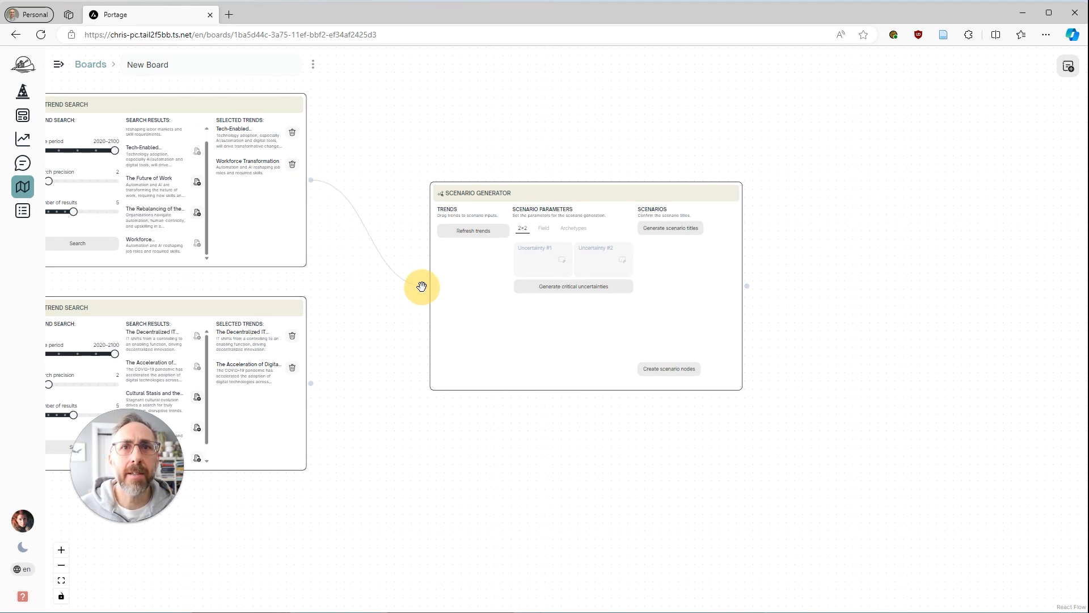
left_click_drag(311, 382, 425, 286)
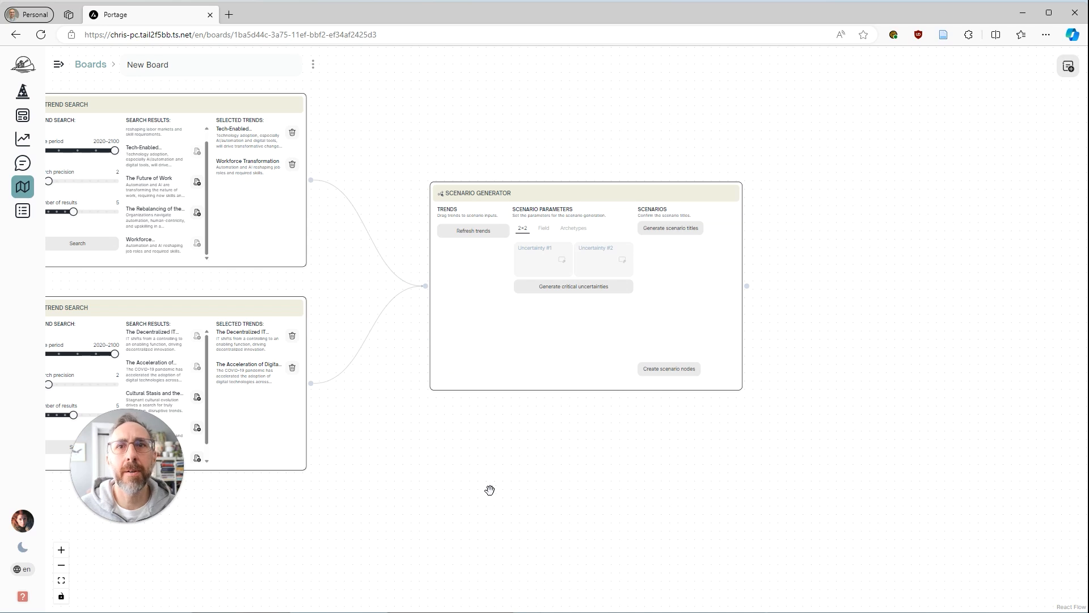
left_click(474, 233)
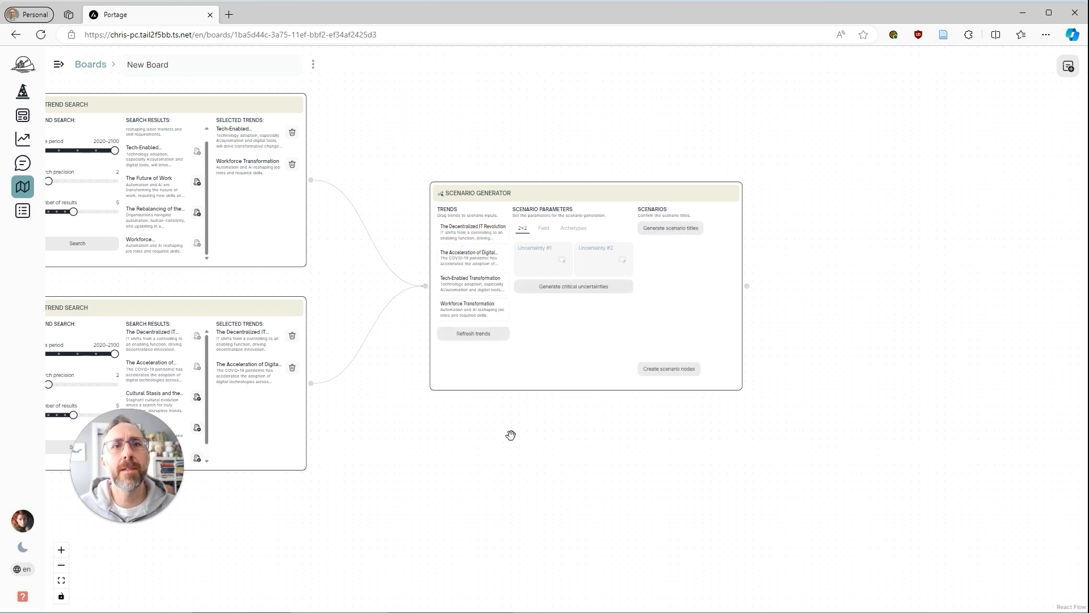
Examine the Field and Archetypes scenario parameter options in the Scenario Generator, and return to the 2×2 option.
left_click_drag(537, 447, 486, 392)
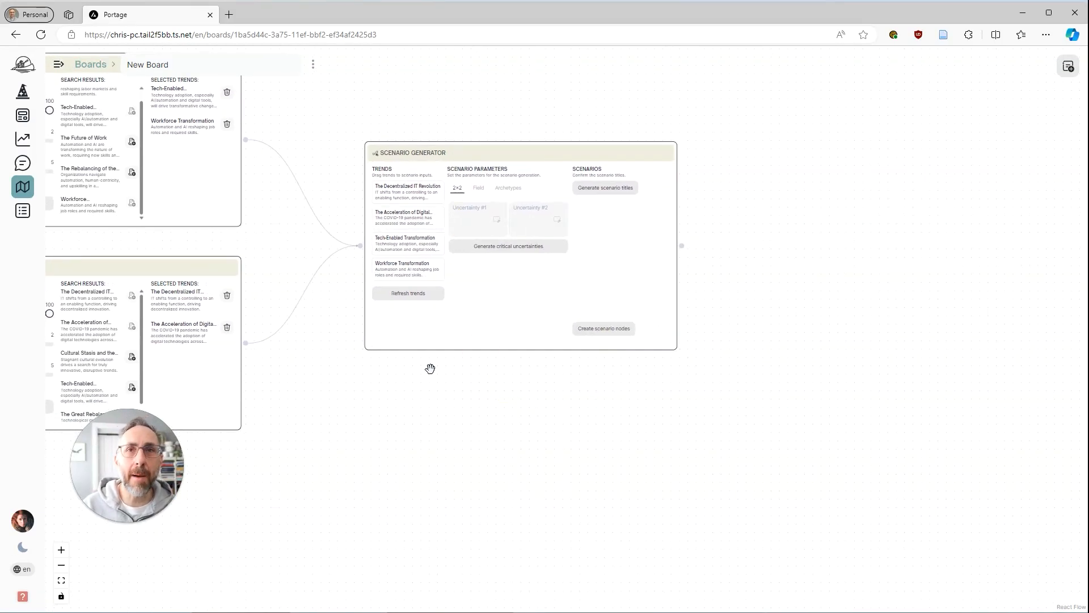
left_click_drag(461, 382, 465, 401)
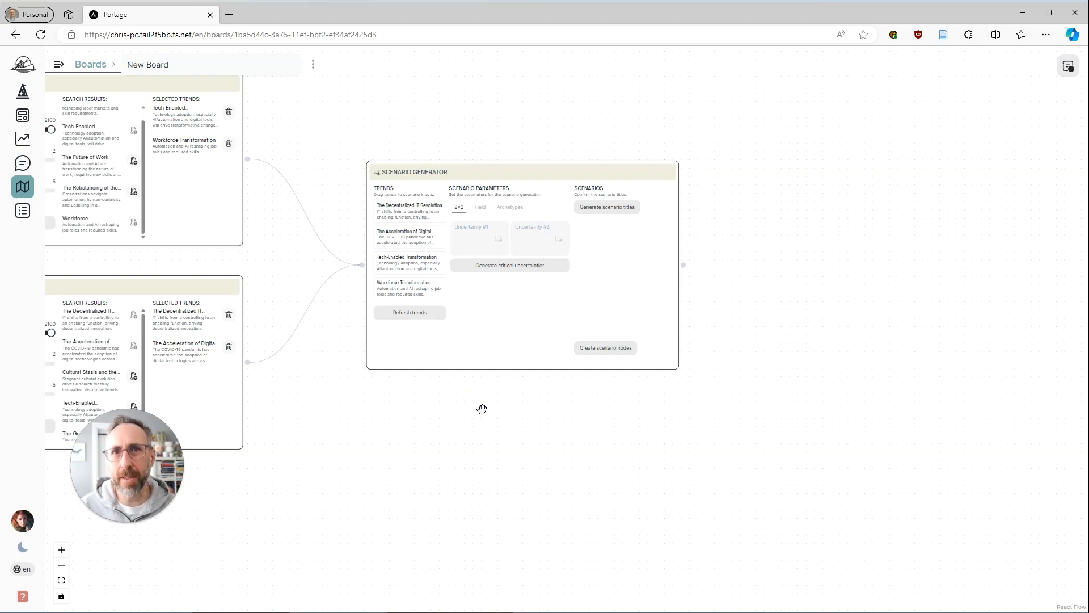
scroll(516, 401, "up", 3)
left_click_drag(496, 401, 455, 524)
scroll(508, 500, "up", 1)
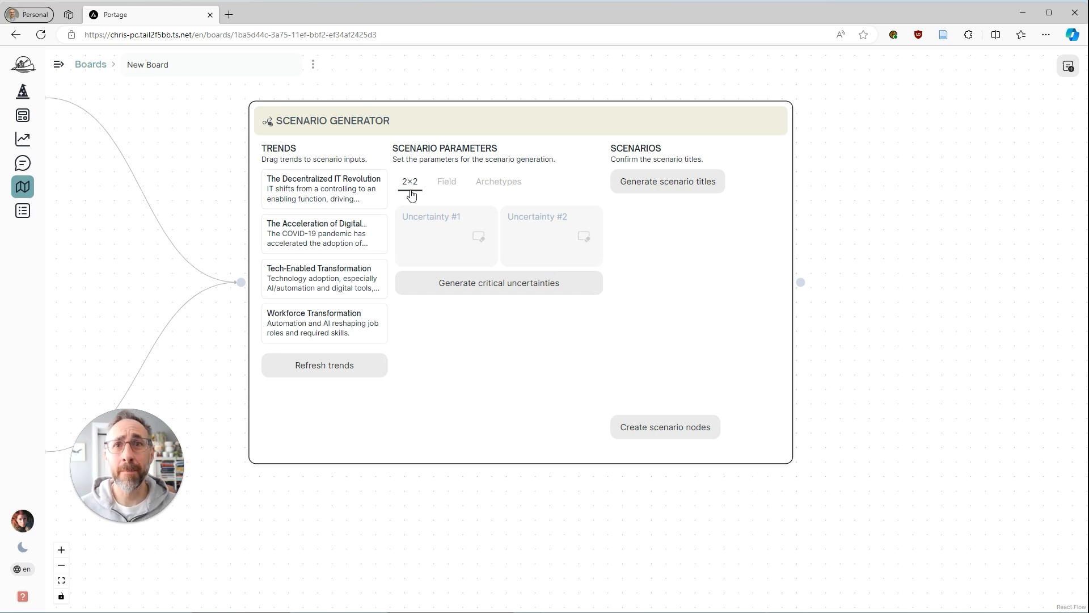
left_click(447, 183)
left_click(502, 183)
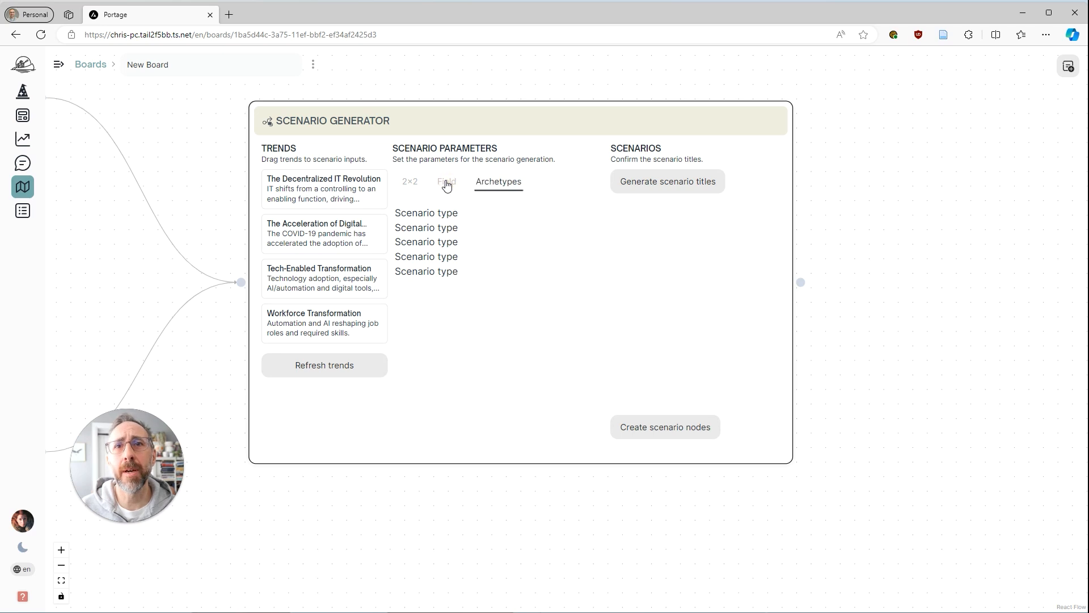
left_click(447, 183)
left_click(413, 183)
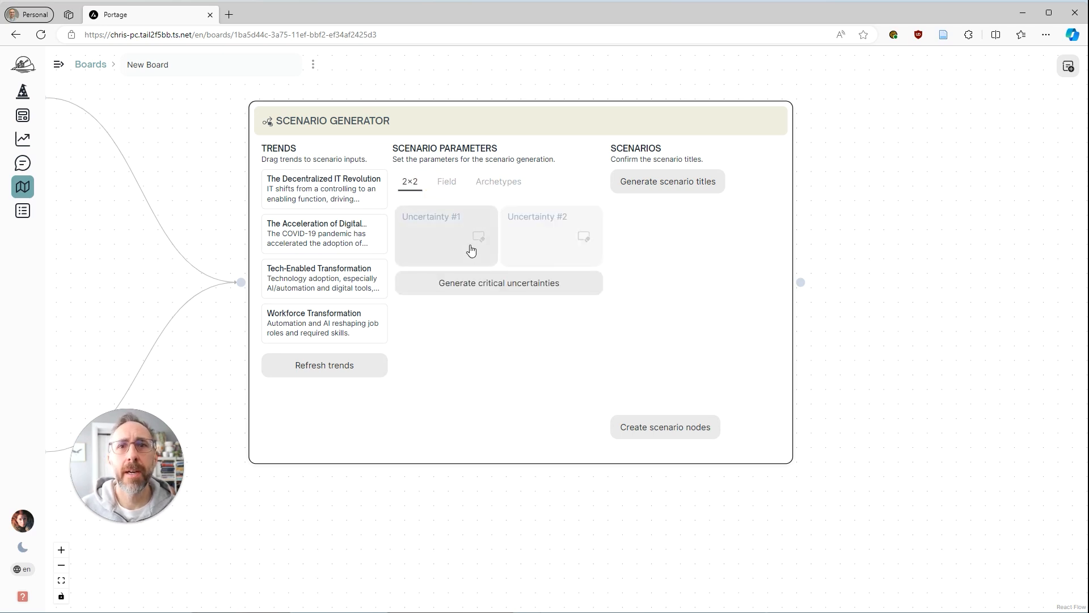
left_click(428, 246)
type("dfgdf")
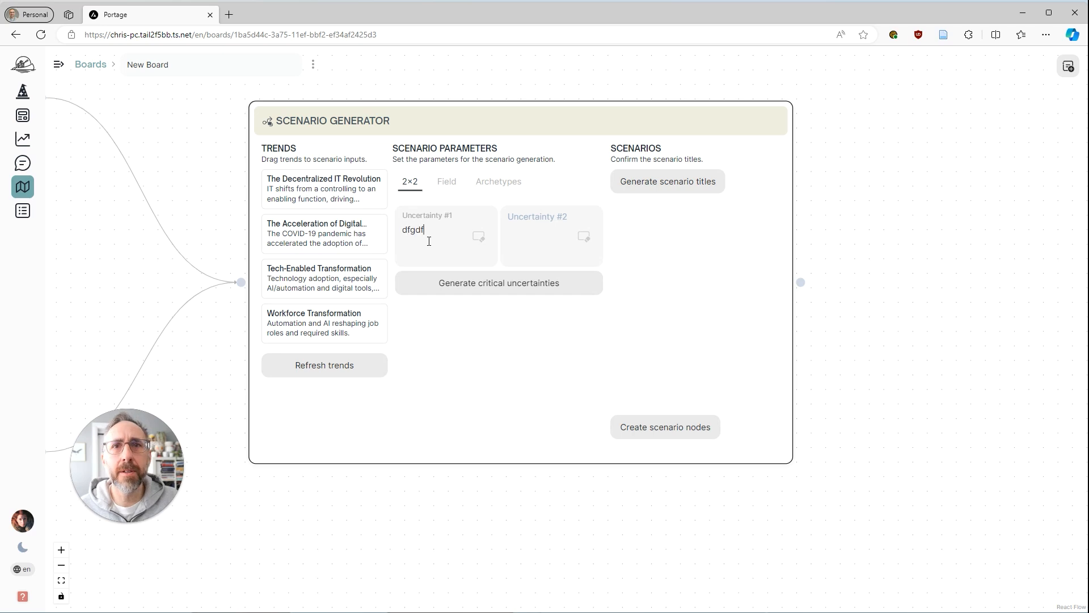
left_click(458, 323)
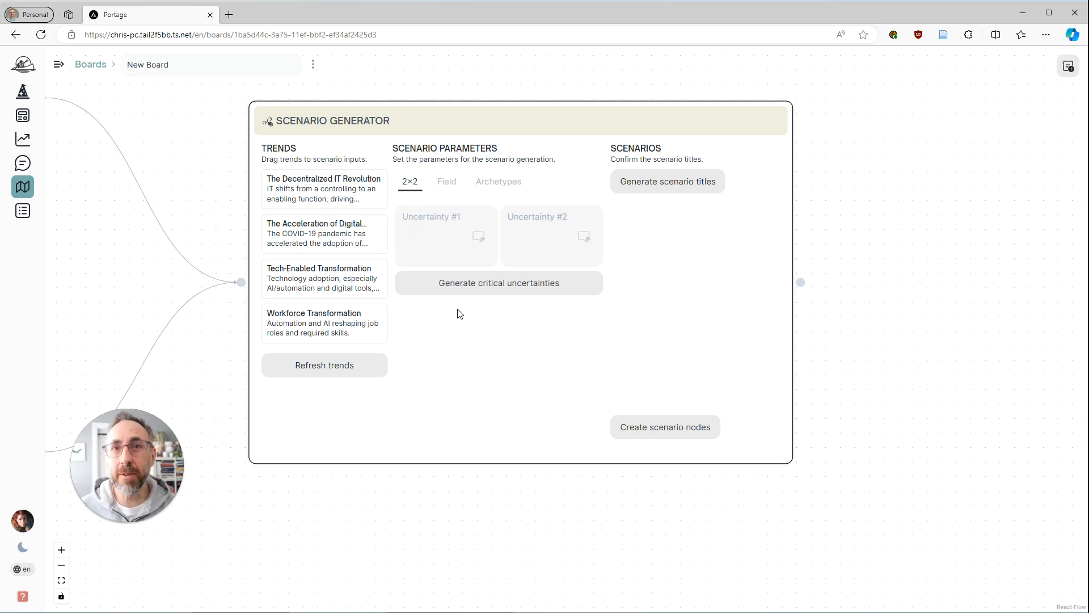
Generate critical uncertainties for the 2×2 scenario and review the descriptions of the suggestions.
left_click(486, 294)
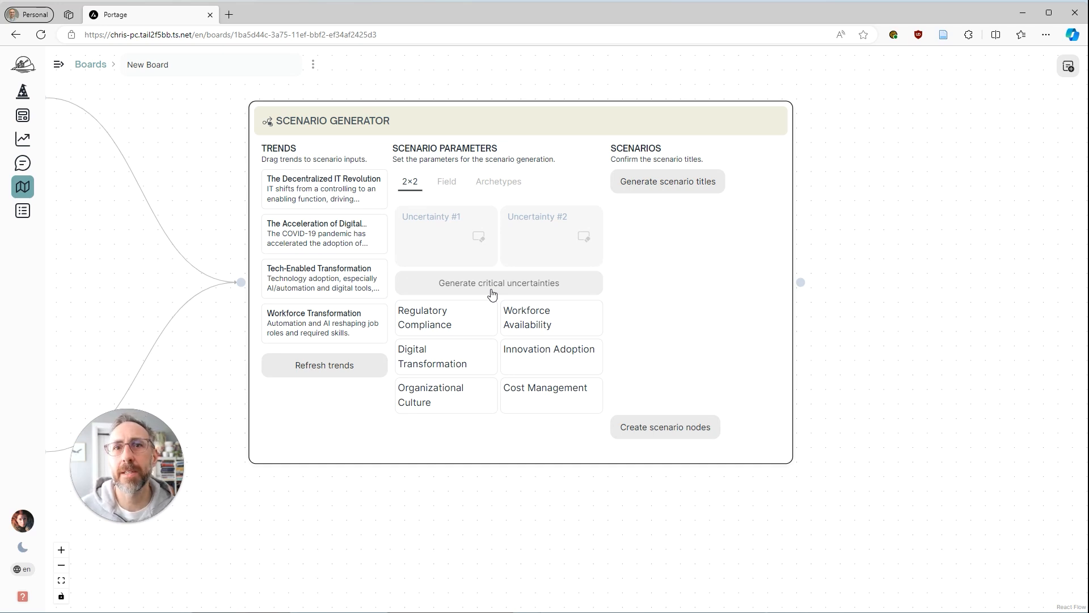
mouse_move(459, 321)
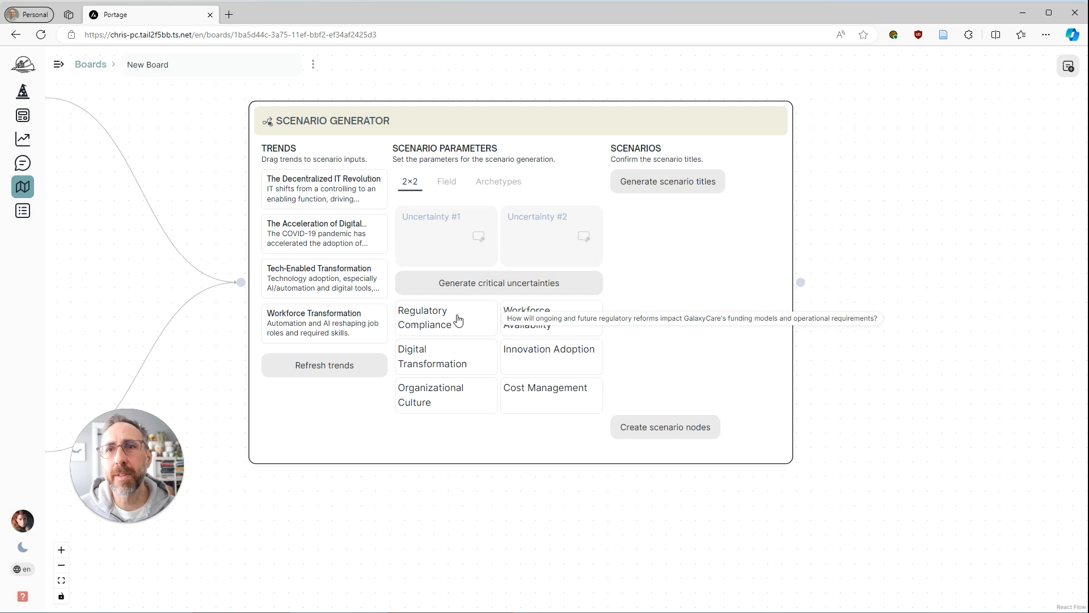
mouse_move(456, 357)
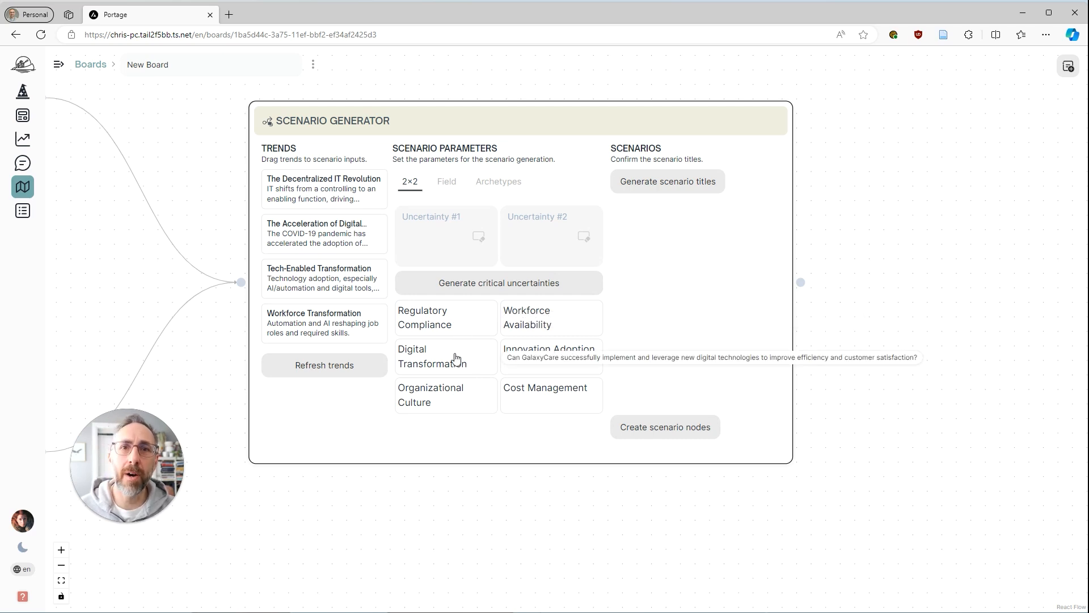
mouse_move(453, 388)
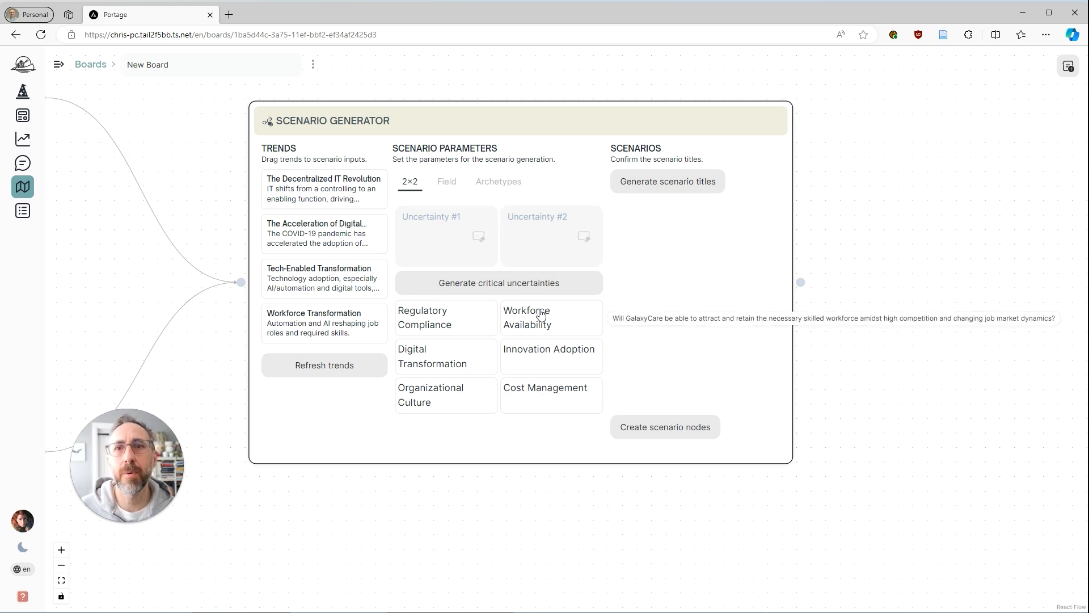
mouse_move(544, 392)
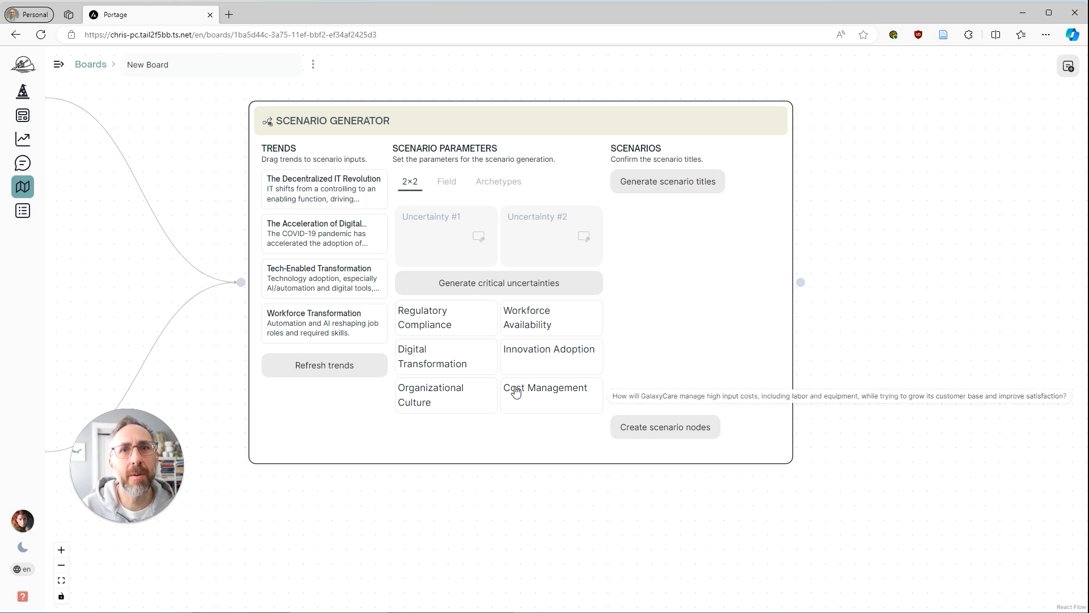
mouse_move(481, 404)
Assign Organizational Culture to Uncertainty #1 and Innovation Adoption to Uncertainty #2, and generate the scenario titles.
left_click_drag(426, 407, 437, 243)
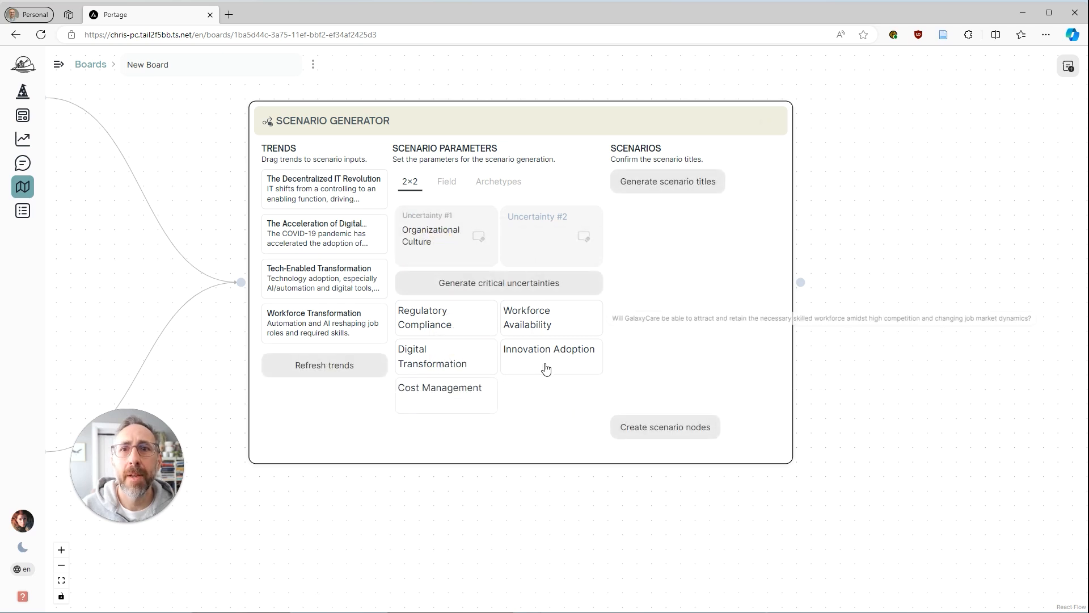
left_click_drag(528, 368, 541, 239)
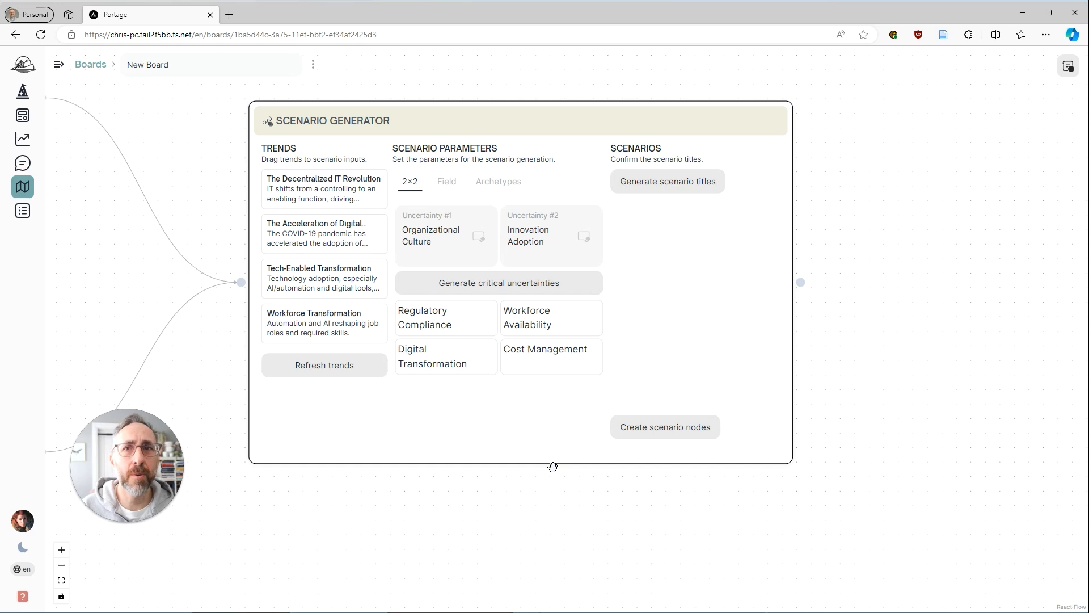
left_click_drag(610, 508, 526, 494)
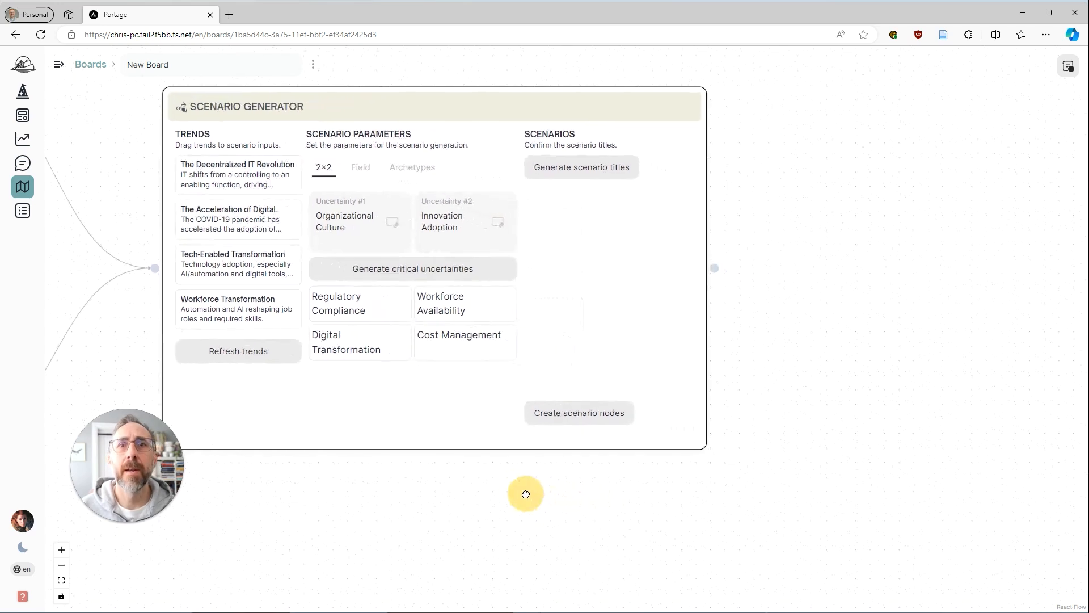
left_click(592, 168)
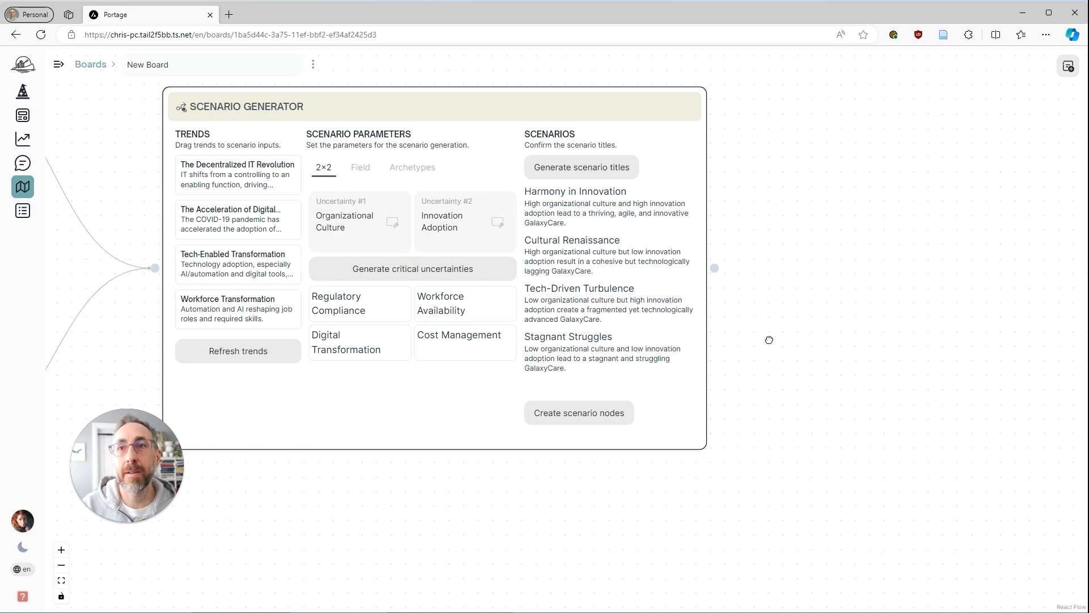
Regenerate the scenario titles from the two selected uncertainties in the Scenario Generator.
left_click_drag(767, 339, 710, 307)
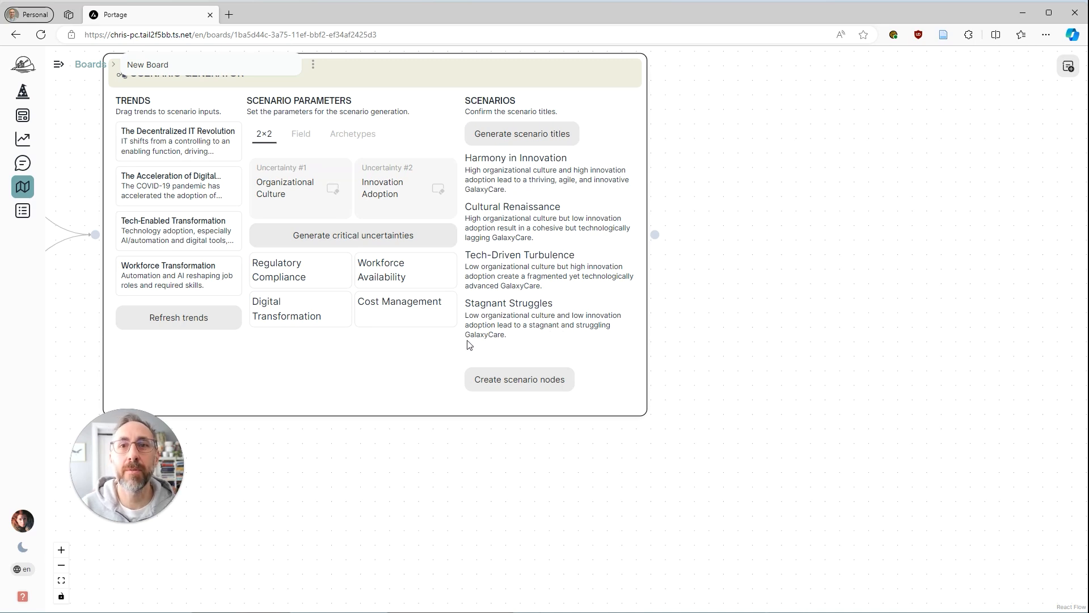
left_click_drag(644, 471, 598, 489)
scroll(567, 476, "down", 2)
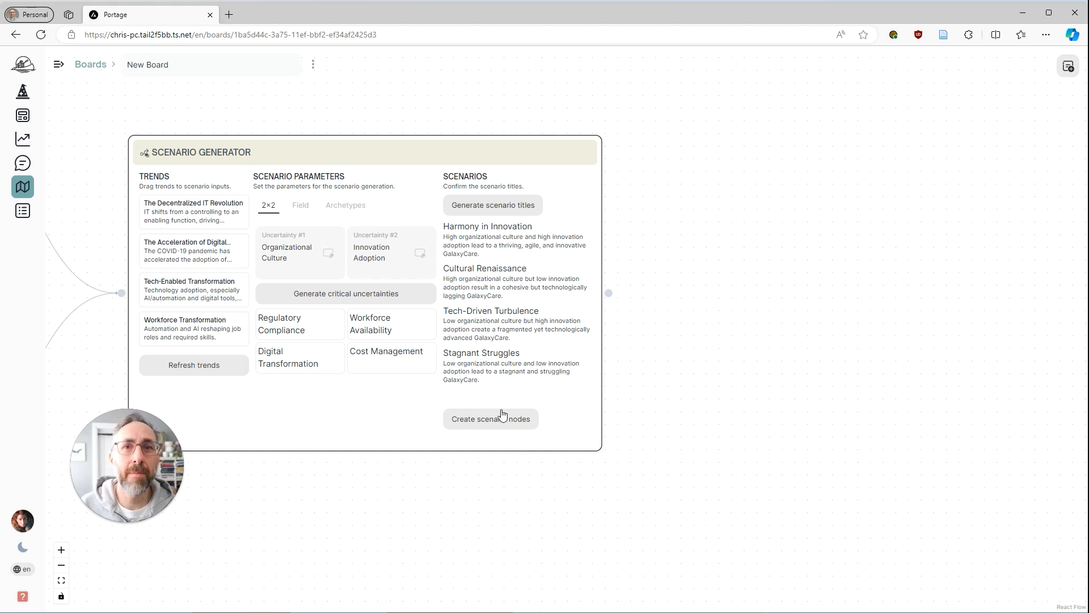
left_click(502, 210)
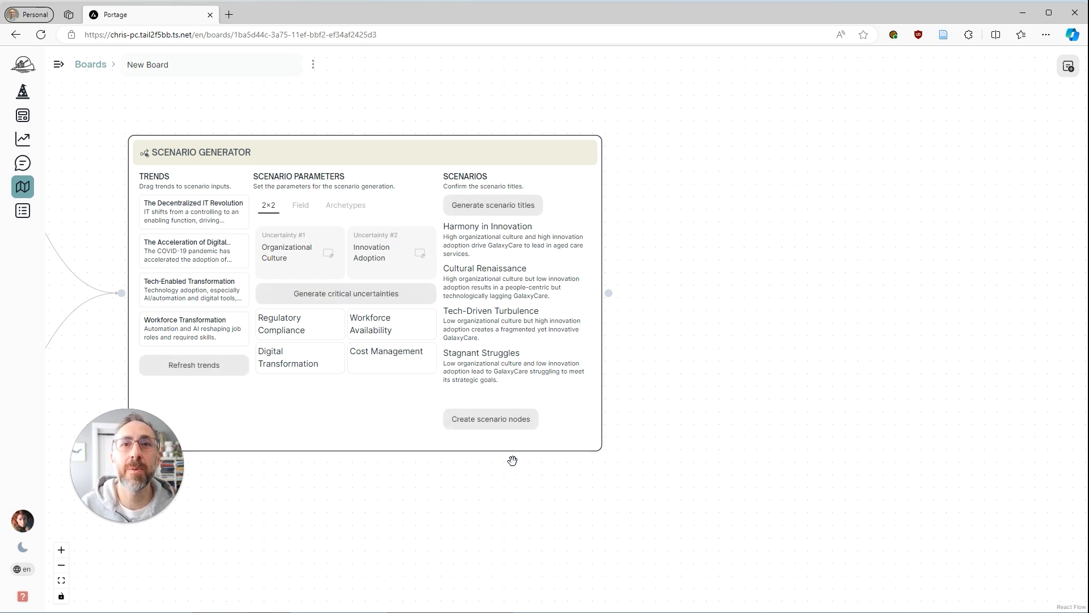
Create the scenario nodes on the board from the four generated scenario titles.
left_click_drag(516, 477, 476, 441)
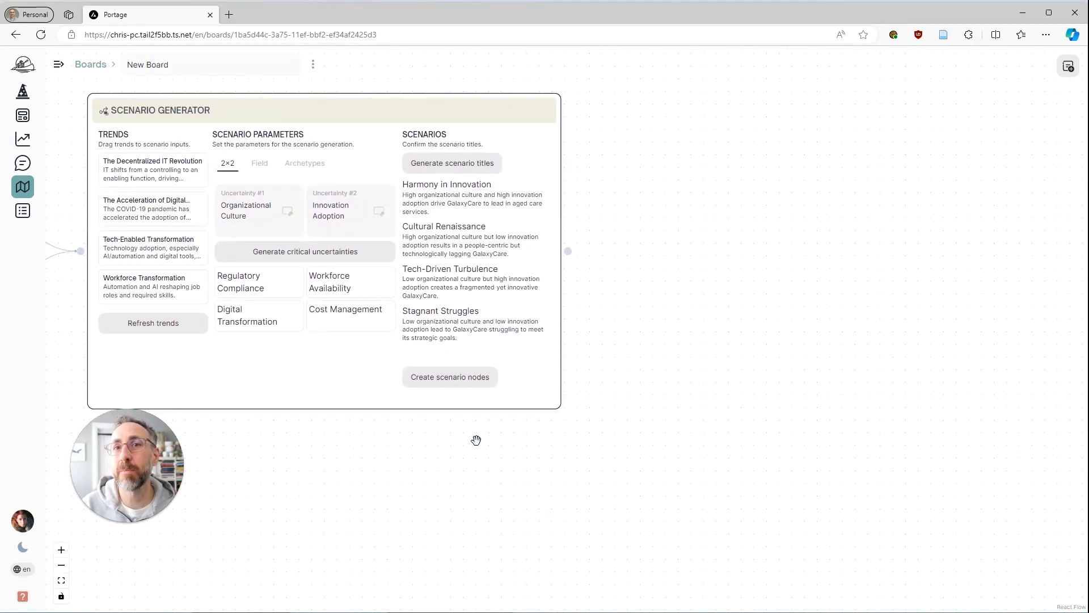
left_click(471, 384)
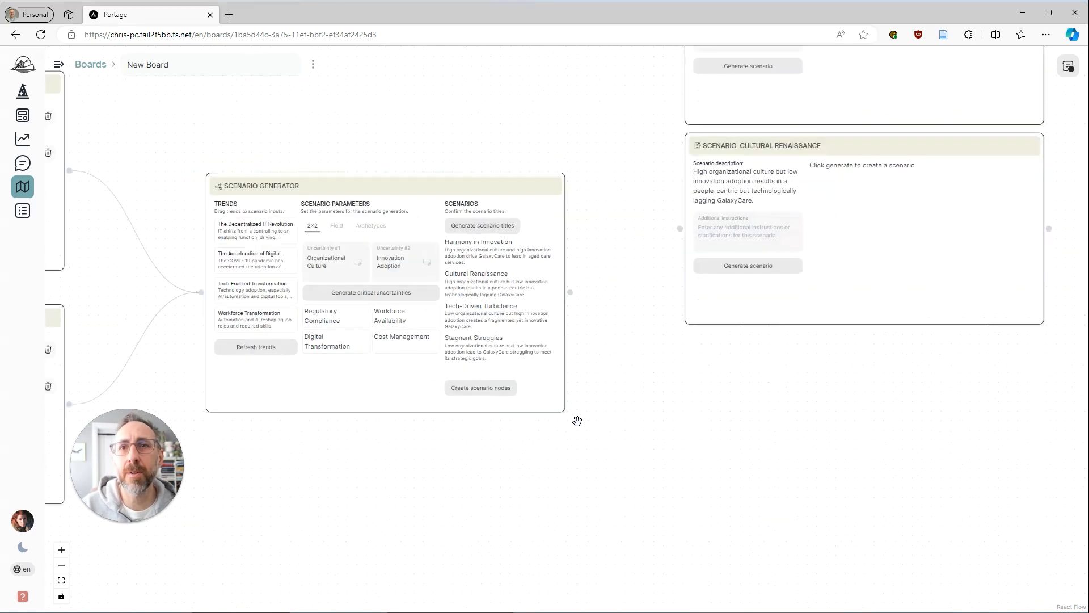
scroll(642, 433, "up", 2)
left_click_drag(595, 401, 290, 420)
scroll(333, 435, "down", 1)
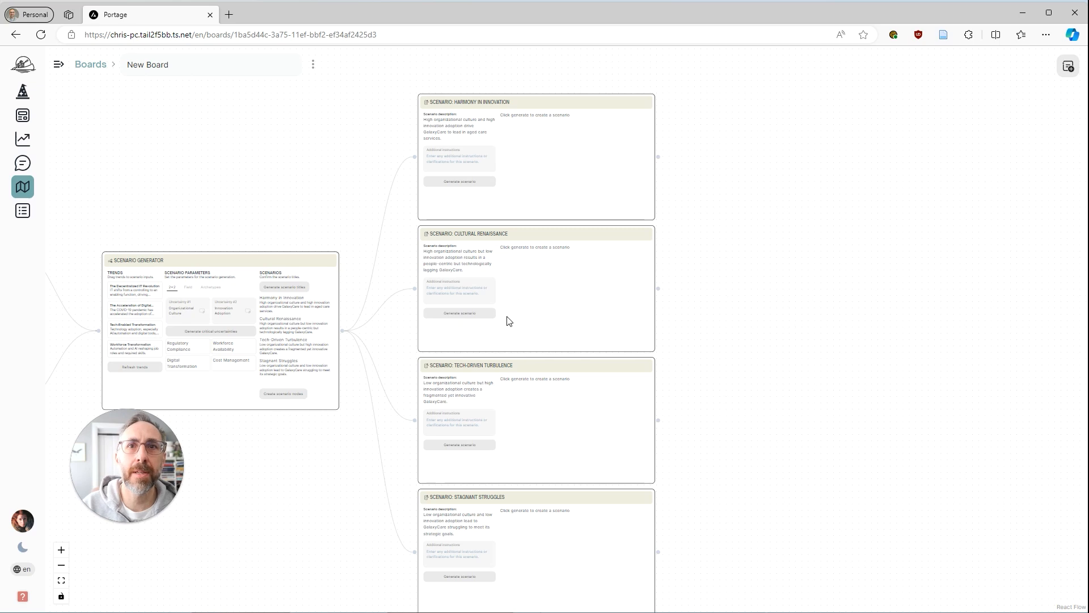
Generate the Harmony in Innovation scenario without additional instructions and read through its narrative.
scroll(369, 148, "up", 4)
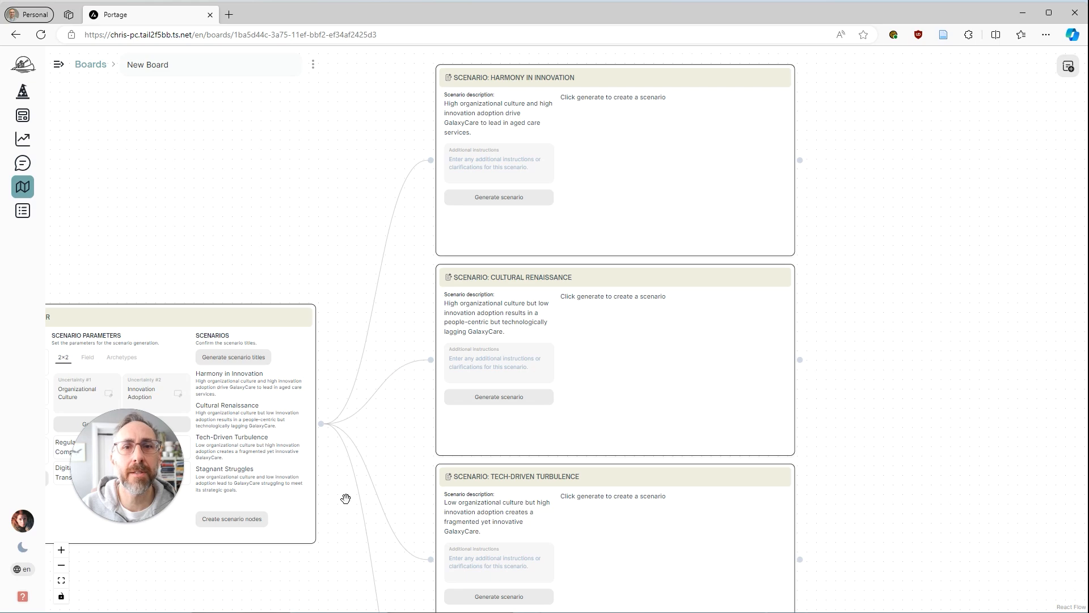
left_click_drag(317, 571, 241, 577)
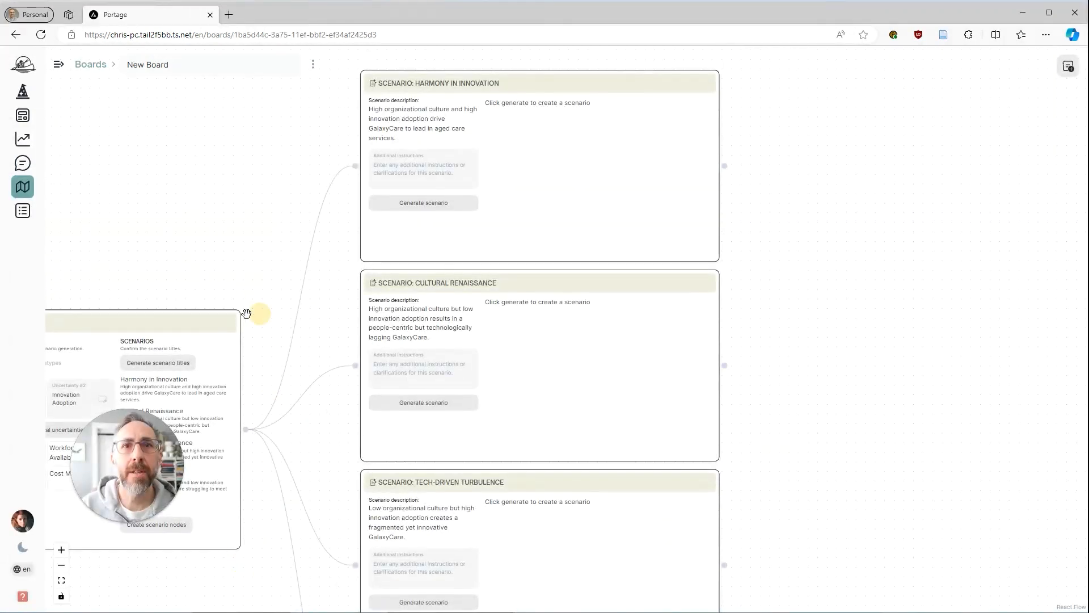
left_click(445, 209)
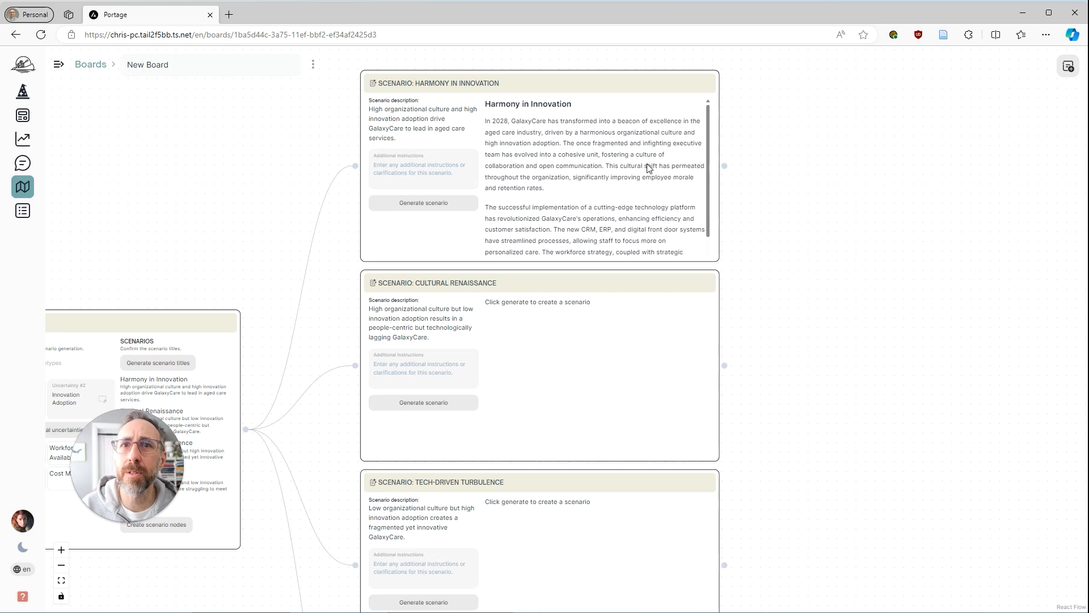
scroll(635, 187, "down", 2)
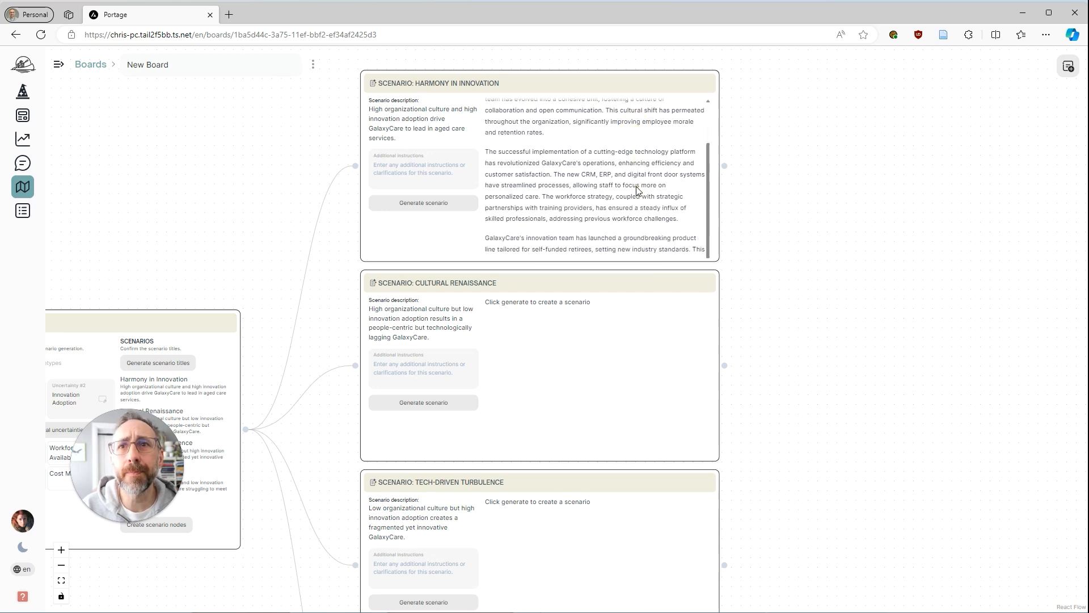
scroll(635, 189, "up", 2)
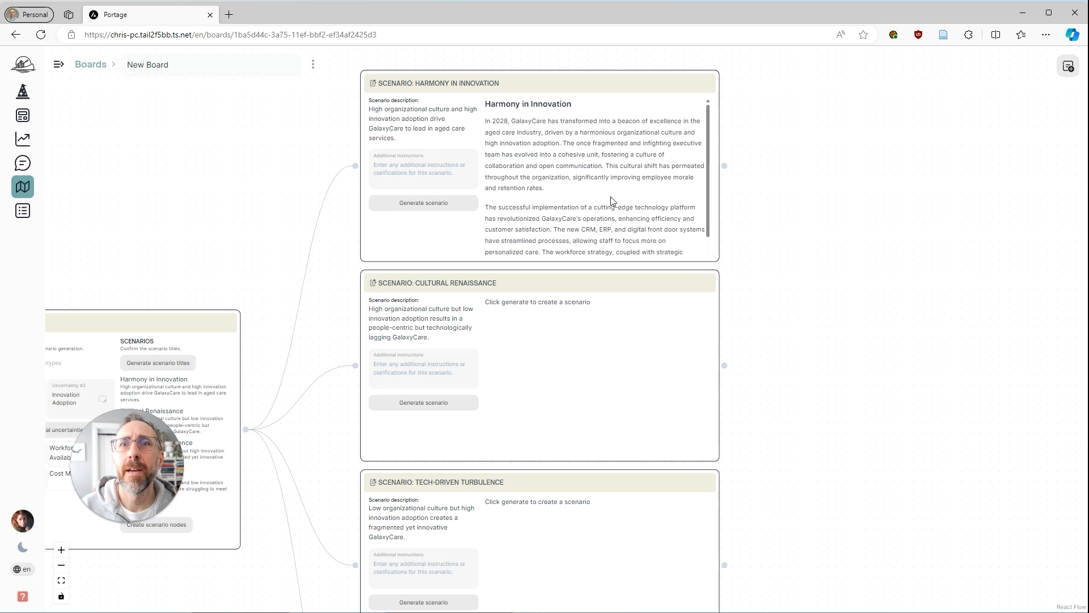
scroll(611, 200, "down", 2)
scroll(604, 195, "up", 2)
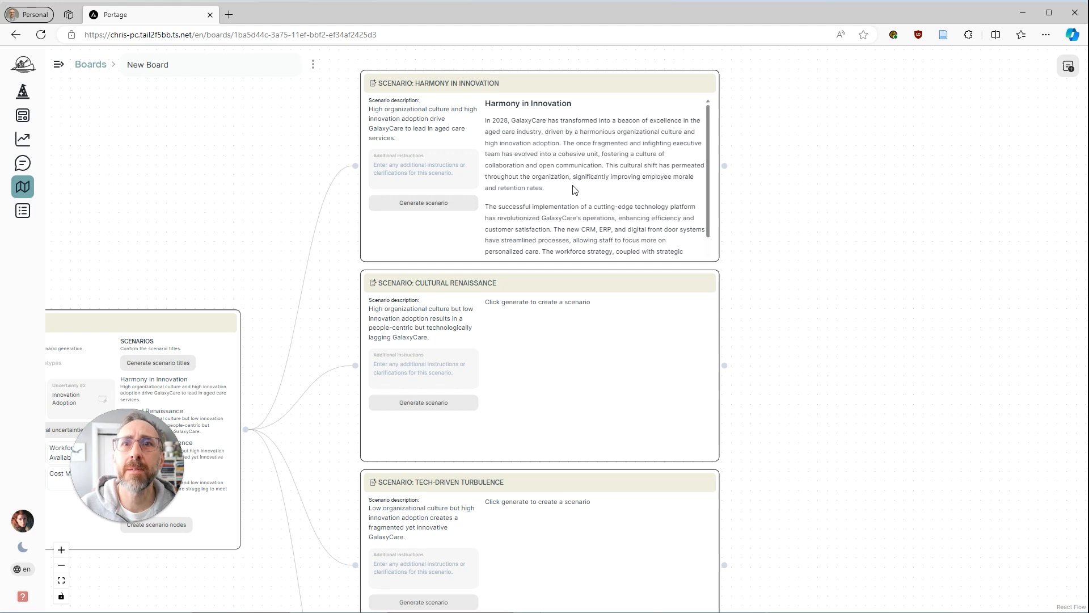
scroll(574, 188, "down", 2)
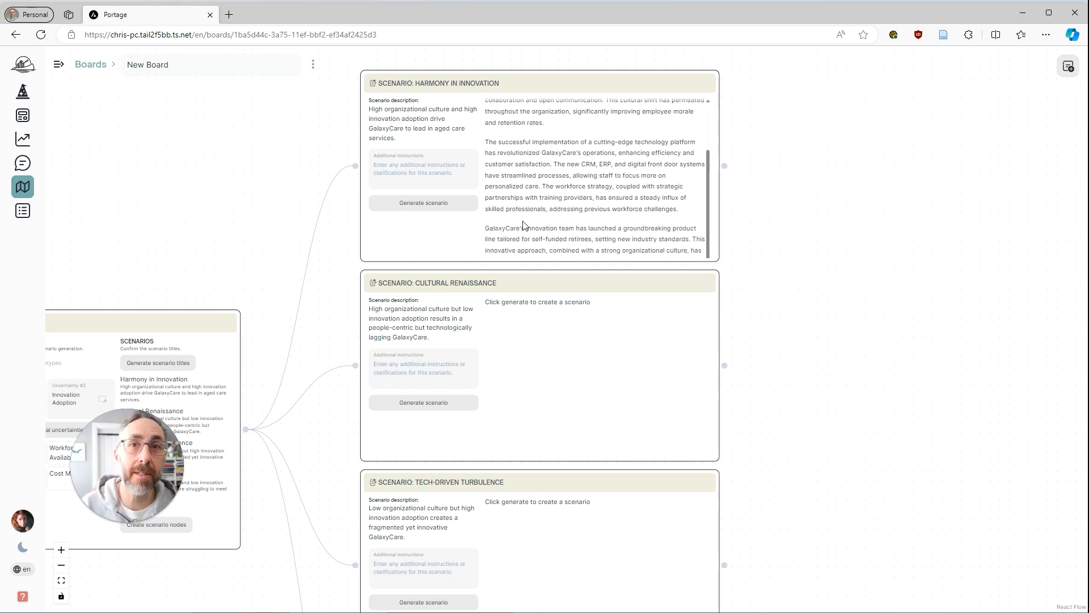
Generate the Cultural Renaissance, Tech-Driven Turbulence and Stagnant Struggles scenarios, and read through the Tech-Driven Turbulence narrative.
left_click_drag(783, 329, 810, 163)
left_click(477, 236)
left_click(477, 436)
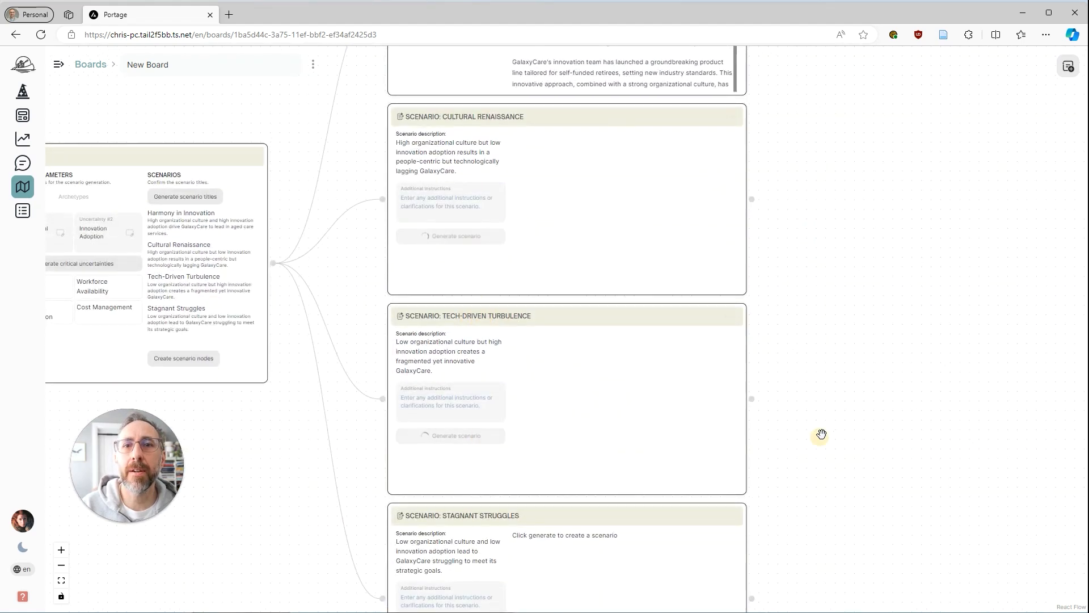
left_click_drag(691, 504, 652, 355)
left_click(415, 492)
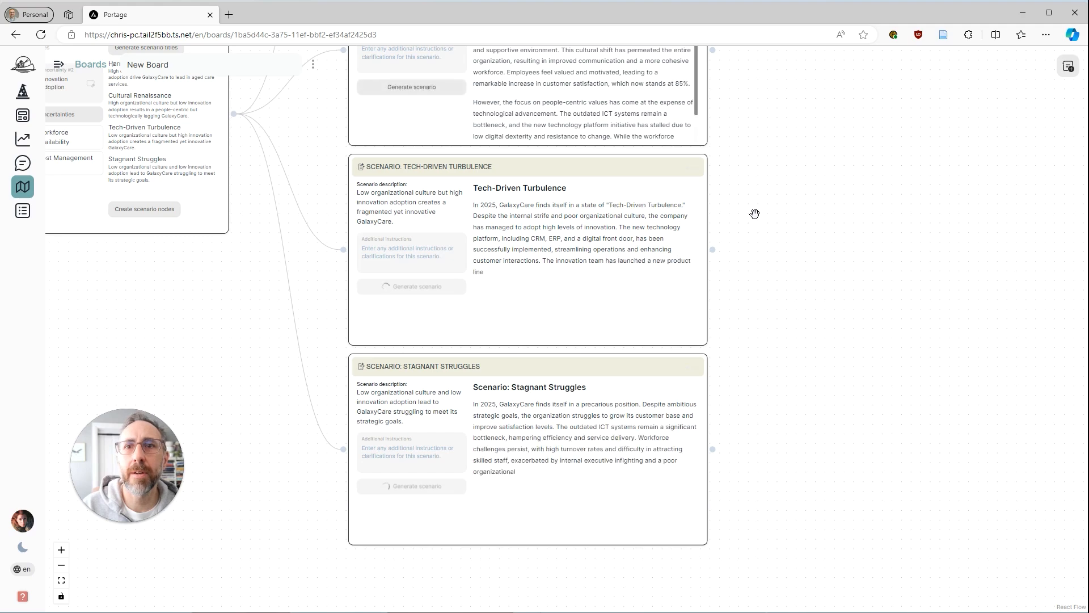
left_click_drag(756, 214, 731, 202)
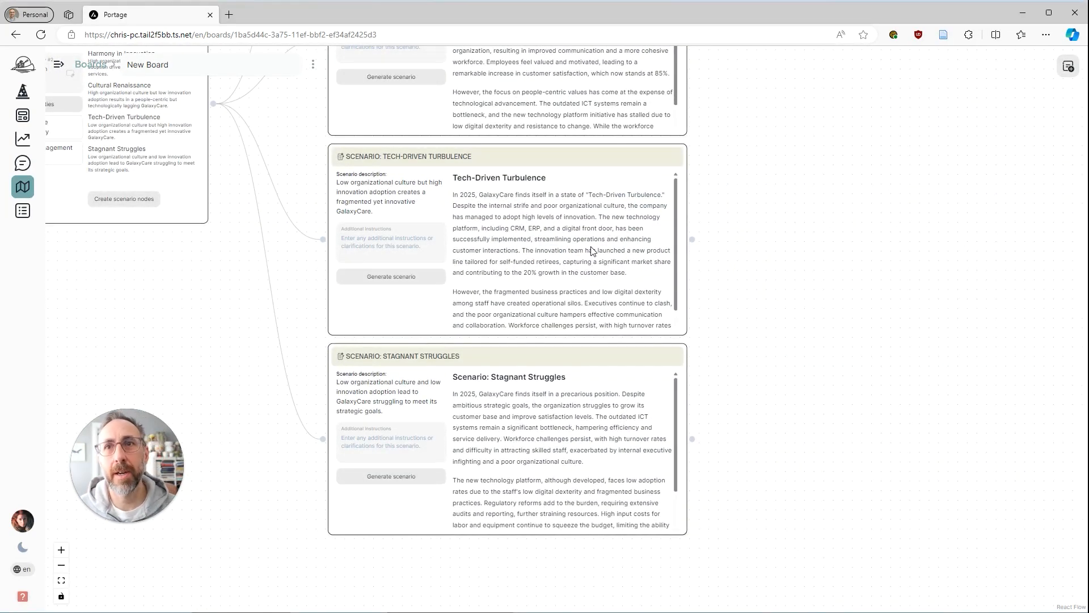
scroll(593, 250, "down", 2)
scroll(593, 250, "up", 2)
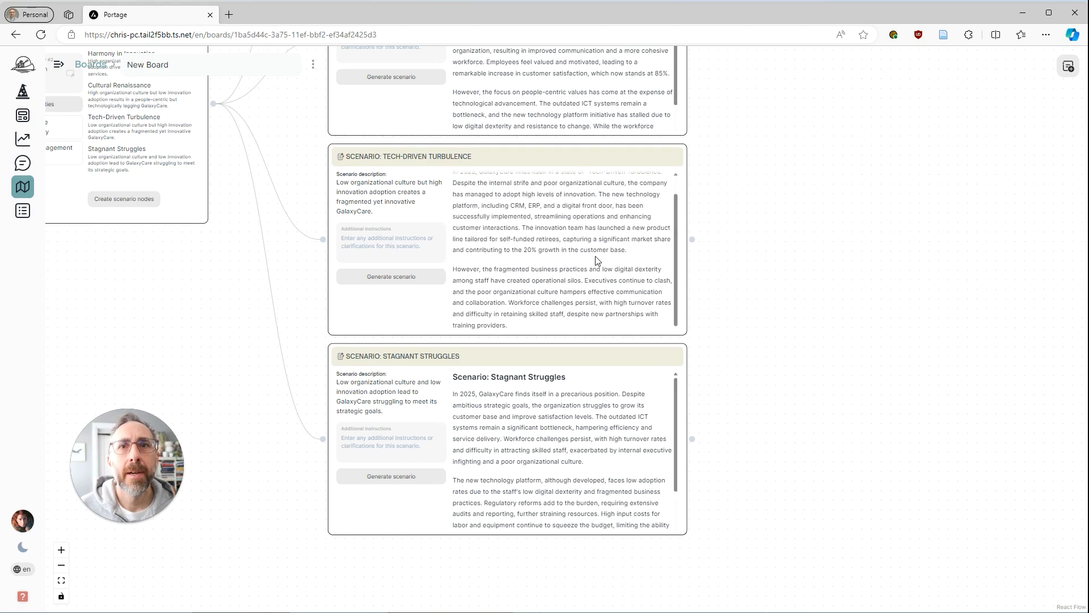
Examine the board's full flow from the focus questions through the trend searches and Scenario Generator to the four scenarios.
left_click_drag(743, 251, 807, 306)
scroll(807, 305, "down", 3)
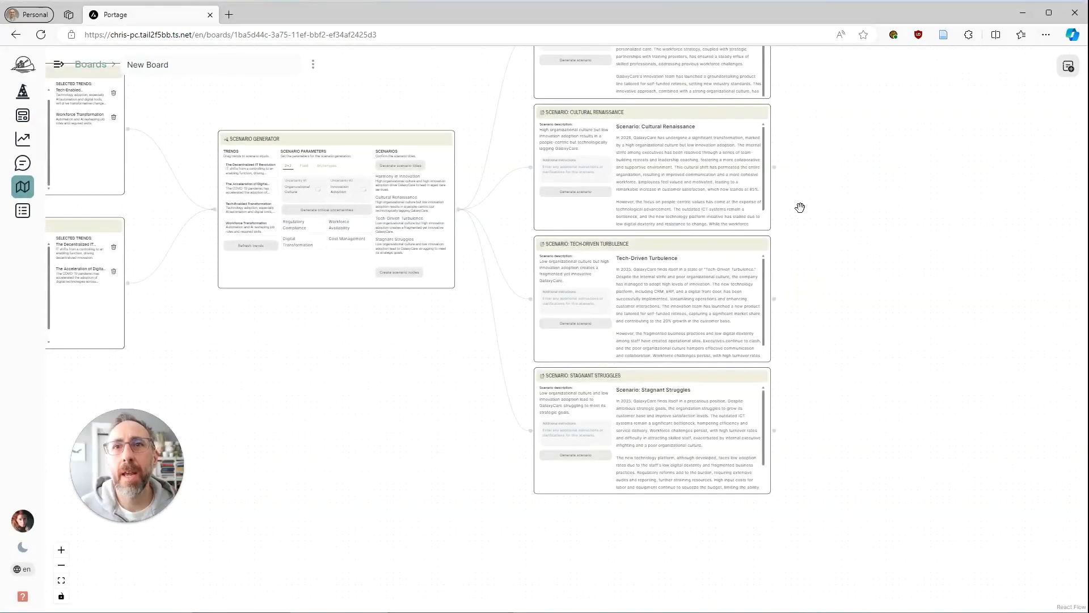
left_click_drag(790, 238, 663, 223)
scroll(670, 229, "up", 2)
left_click_drag(643, 346, 650, 257)
left_click_drag(147, 242, 360, 377)
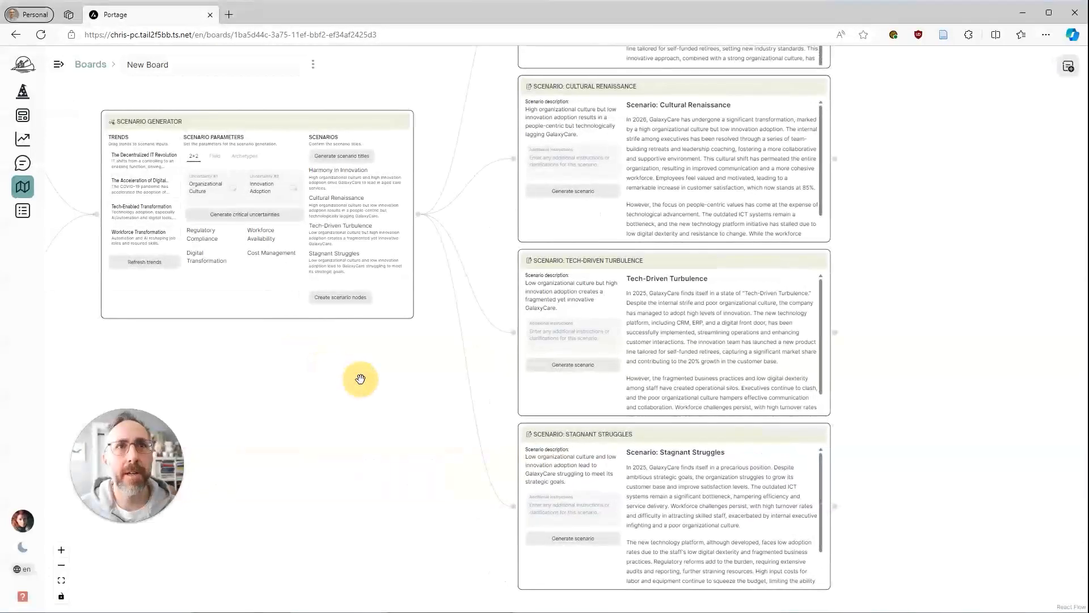
left_click_drag(200, 348, 674, 411)
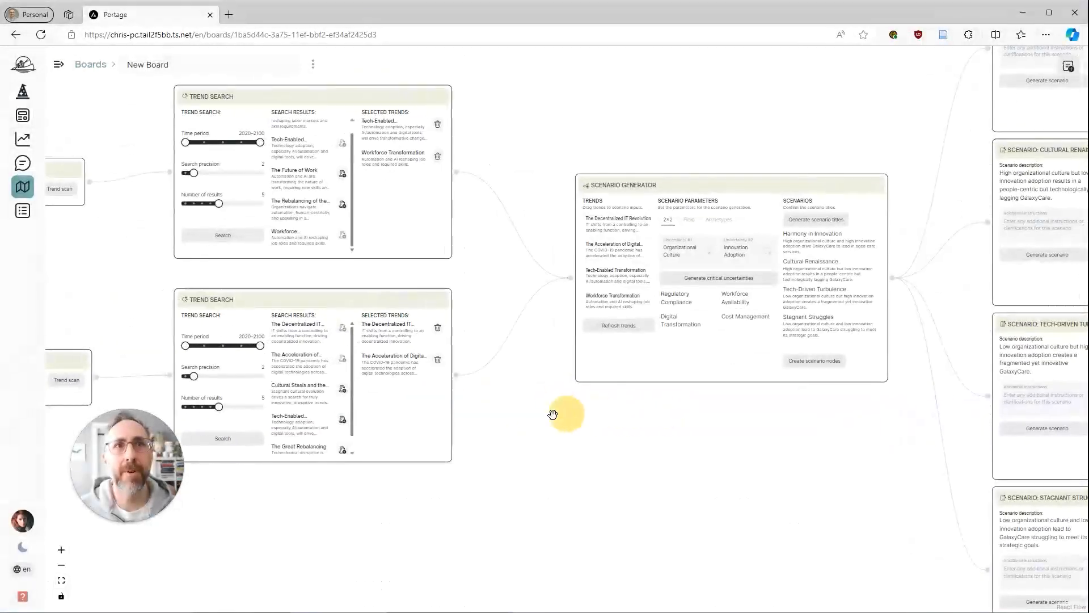
left_click_drag(383, 503, 639, 494)
left_click_drag(391, 461, 208, 453)
scroll(671, 418, "down", 4)
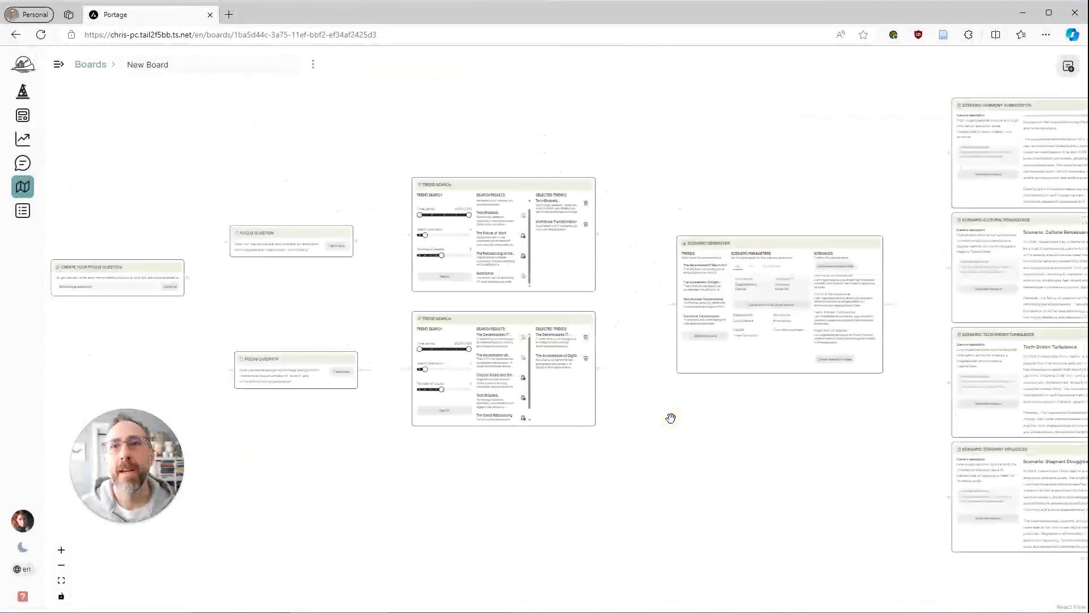
left_click_drag(708, 436, 439, 370)
left_click_drag(518, 394, 389, 411)
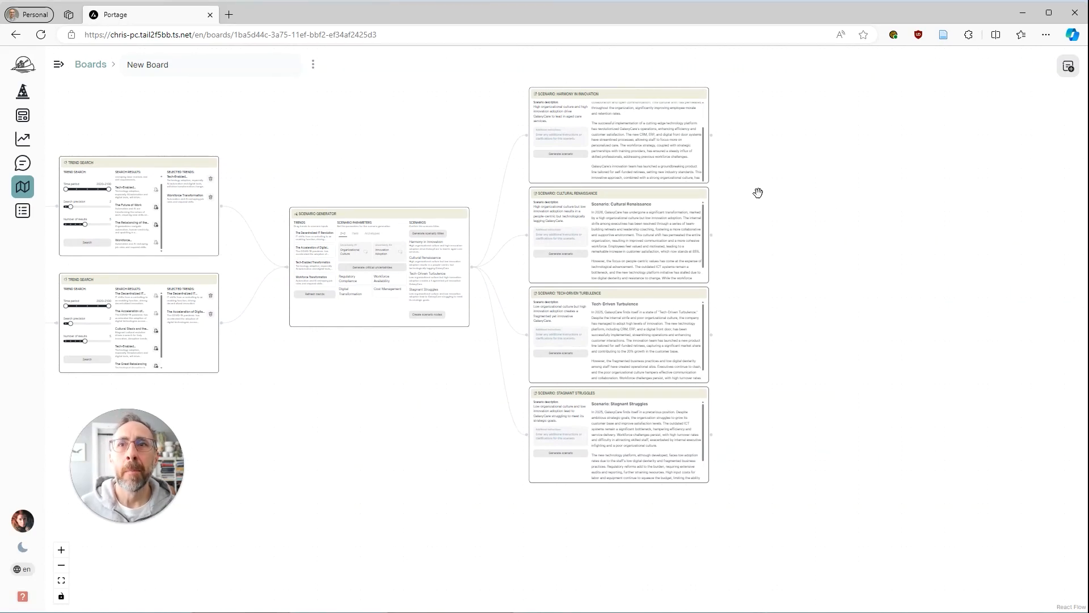
left_click_drag(851, 221, 733, 215)
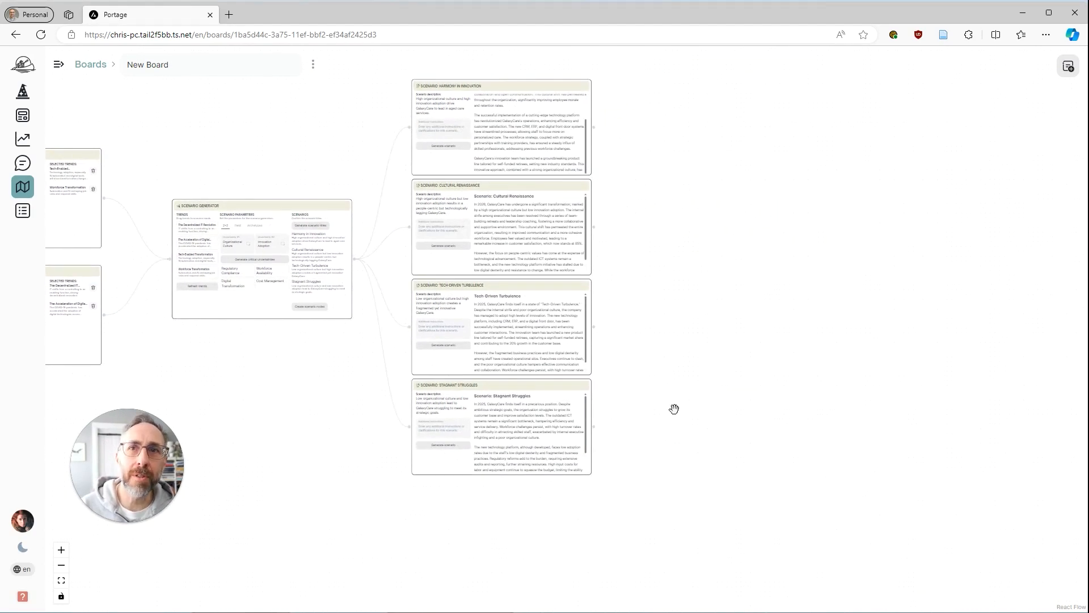
left_click_drag(853, 195, 703, 202)
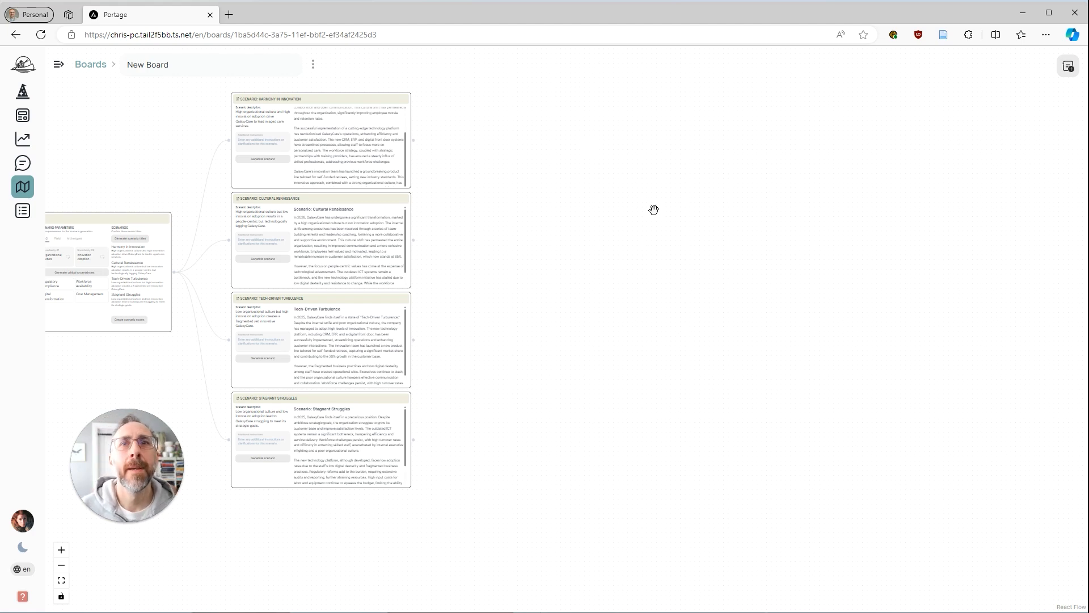
mouse_move(658, 215)
left_mouse_down()
mouse_move(656, 206)
mouse_move(664, 229)
mouse_move(676, 227)
left_mouse_up()
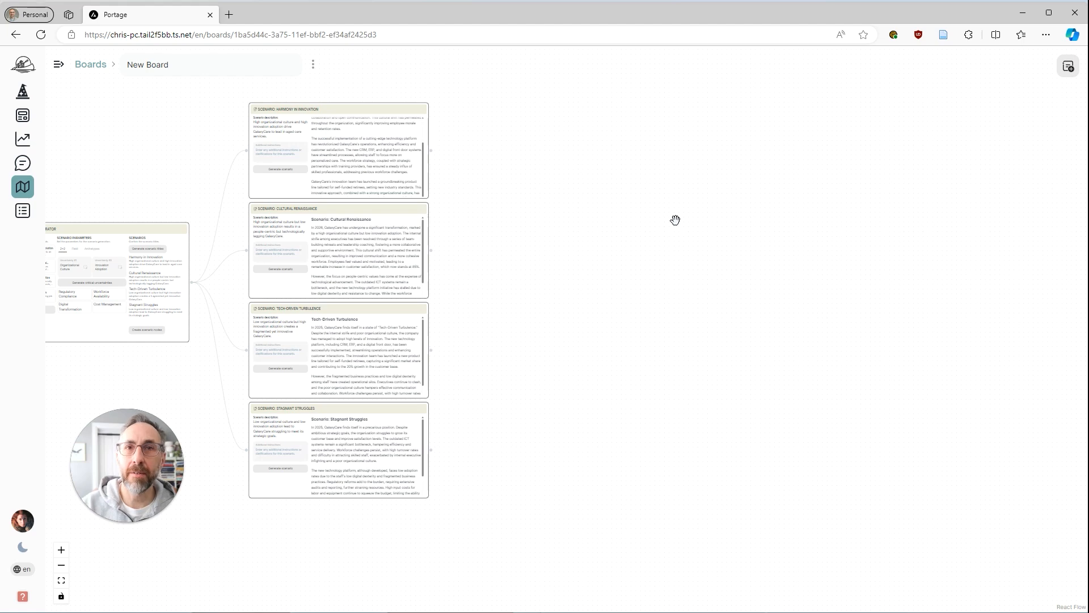
left_click_drag(673, 281, 637, 265)
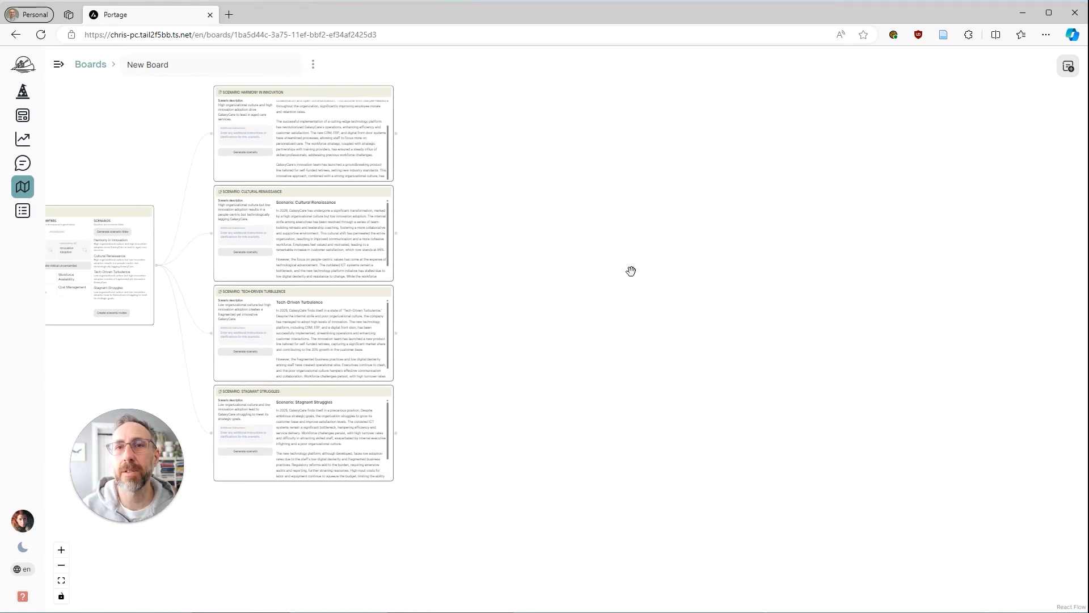
Leave the scenario board and return to the Boards dashboard.
left_click_drag(494, 253, 661, 253)
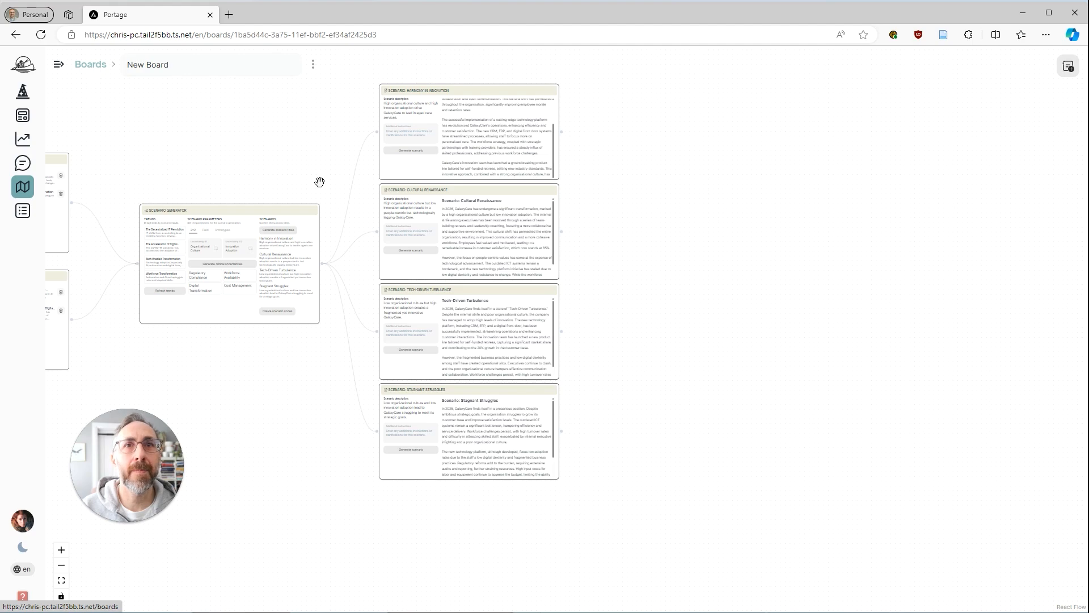
left_click_drag(730, 316, 923, 311)
left_click_drag(409, 385, 457, 407)
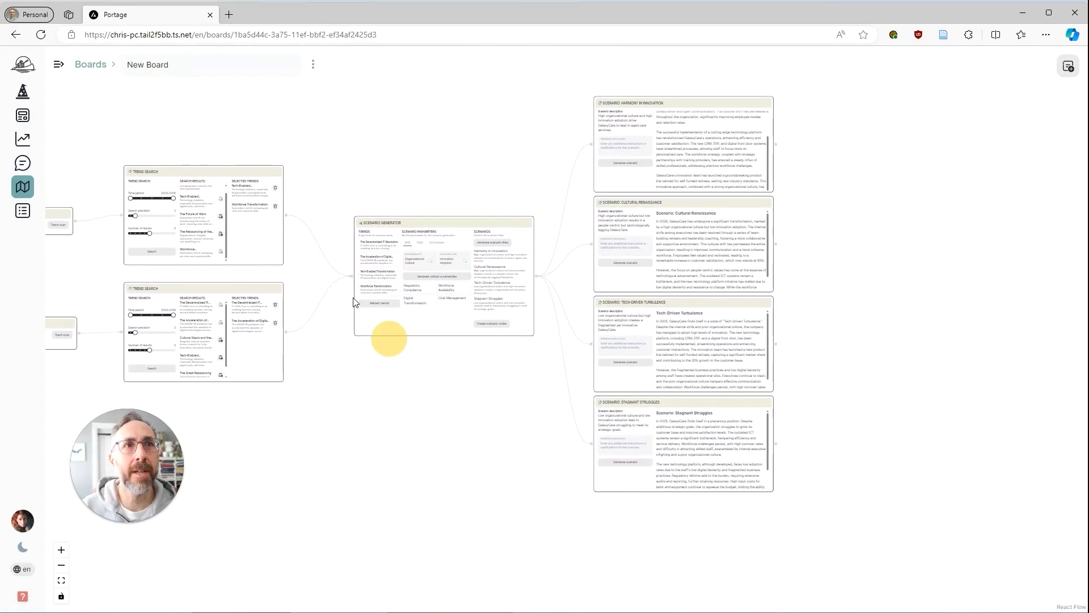
left_click(88, 75)
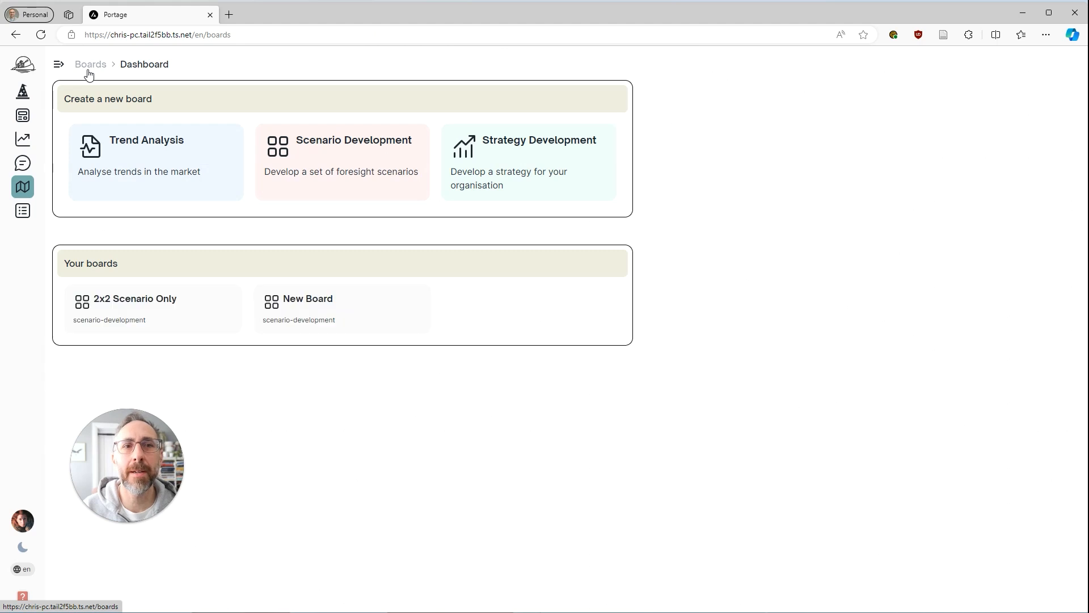